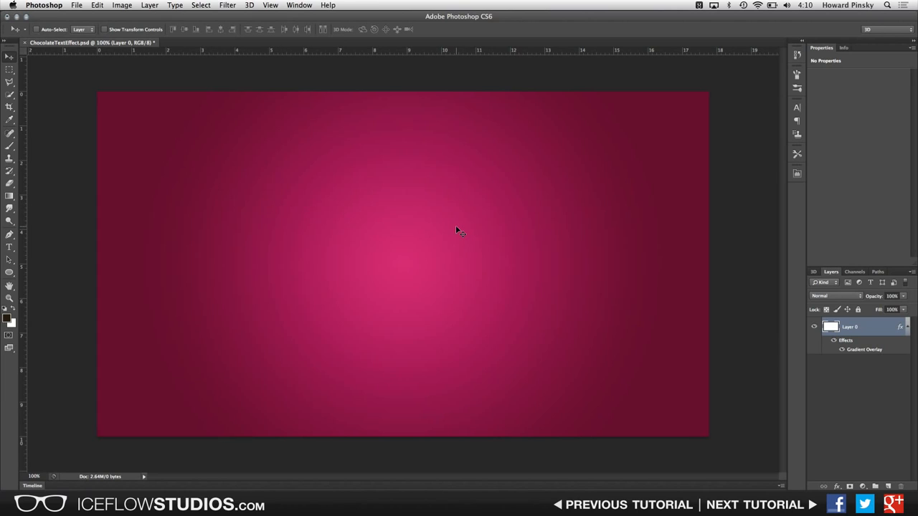
# Step: Check the image size and the background layer's gradient overlay settings without changing them
pyautogui.press('super+alt+i')
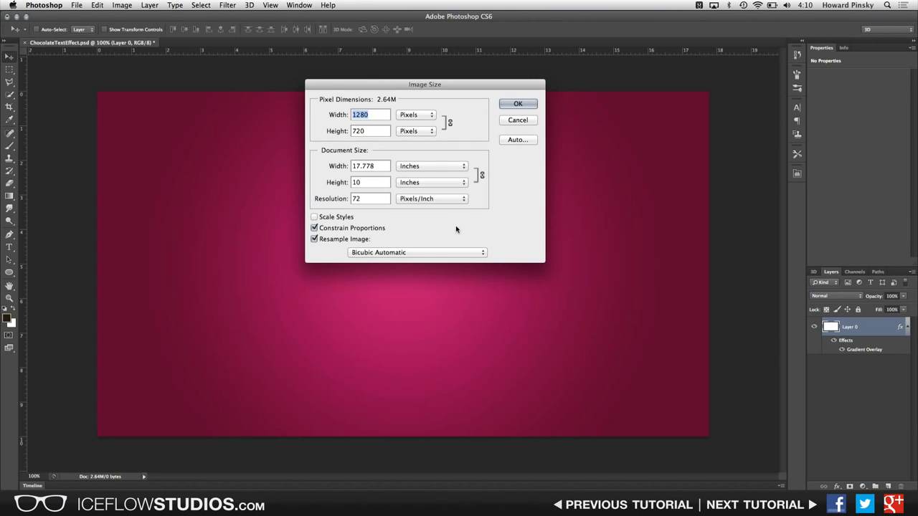
pyautogui.moveTo(459, 84); pyautogui.dragTo(453, 151)
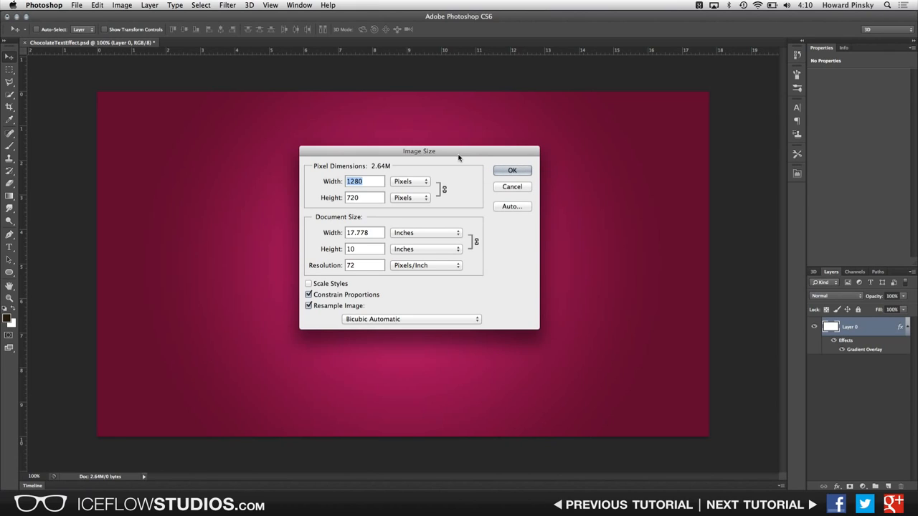
pyautogui.click(505, 188)
pyautogui.doubleClick(863, 350)
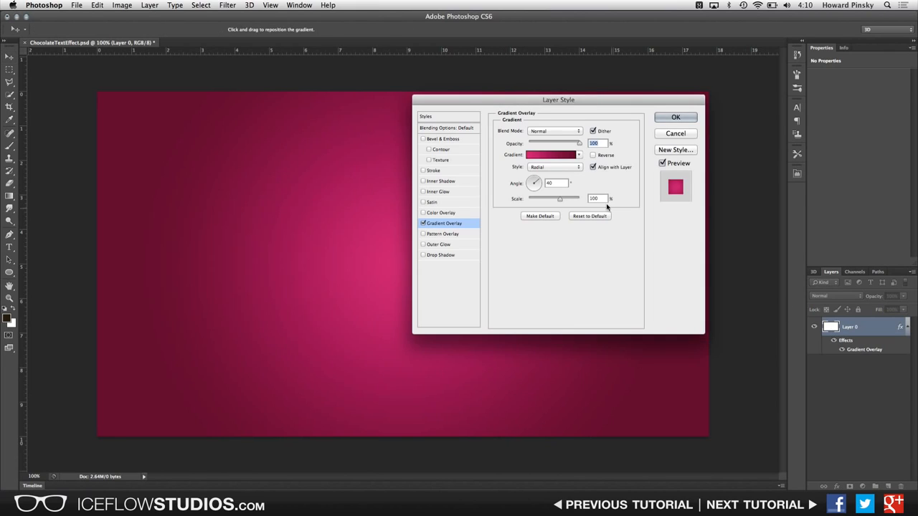
pyautogui.click(673, 134)
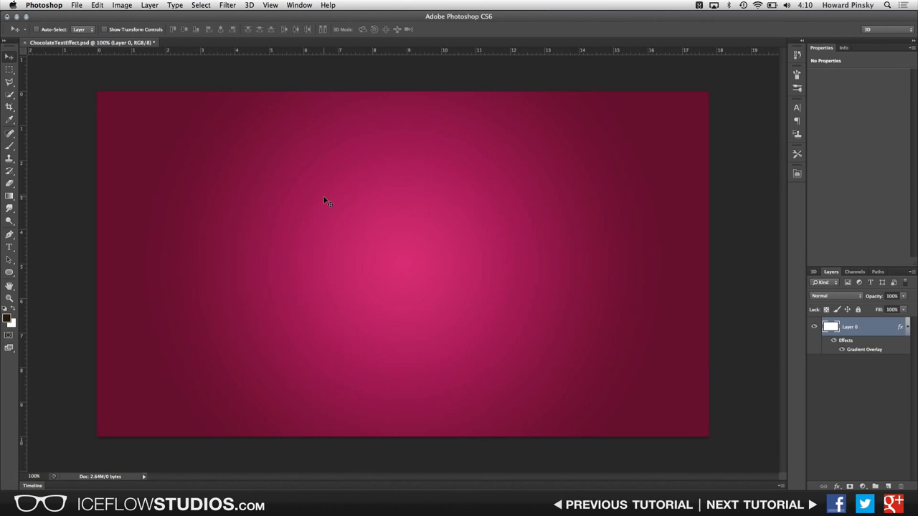
# Step: Type LOVE in the bubbleboddy font at 500 pt and move the text to the middle of the canvas
pyautogui.press('t')
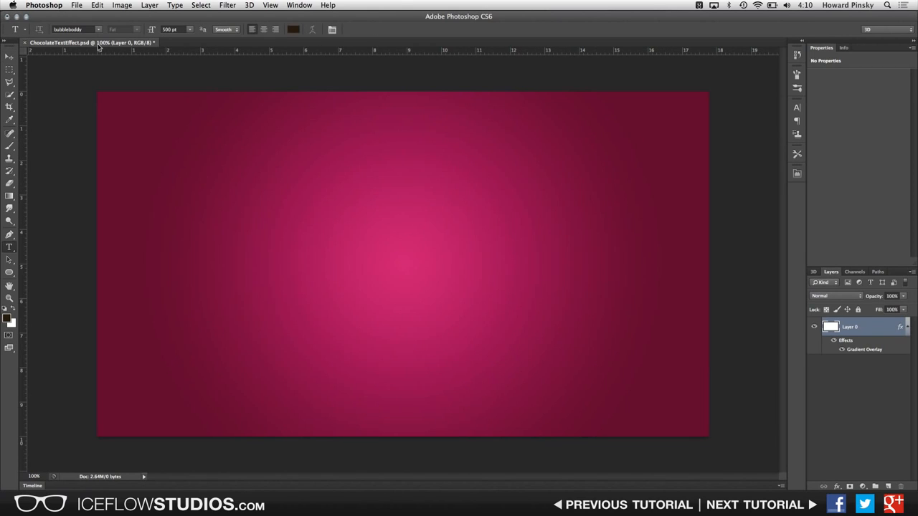
pyautogui.click(98, 30)
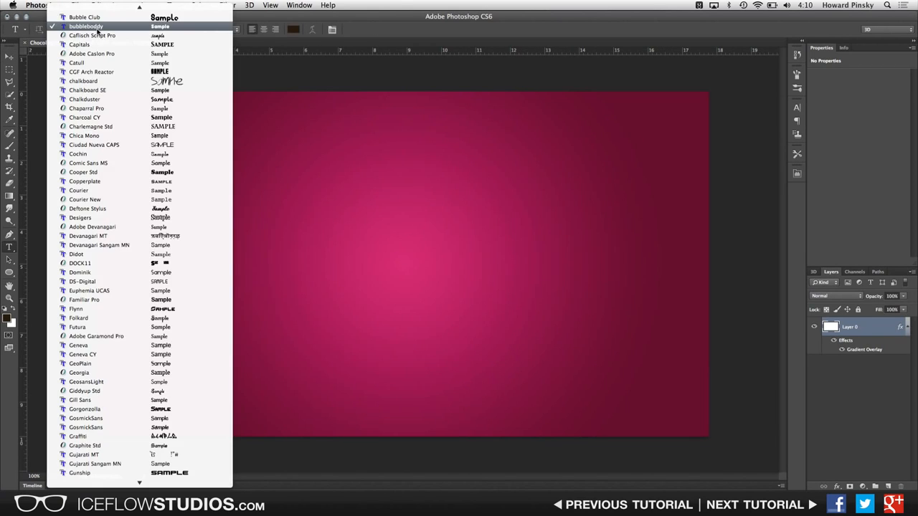
pyautogui.click(119, 29)
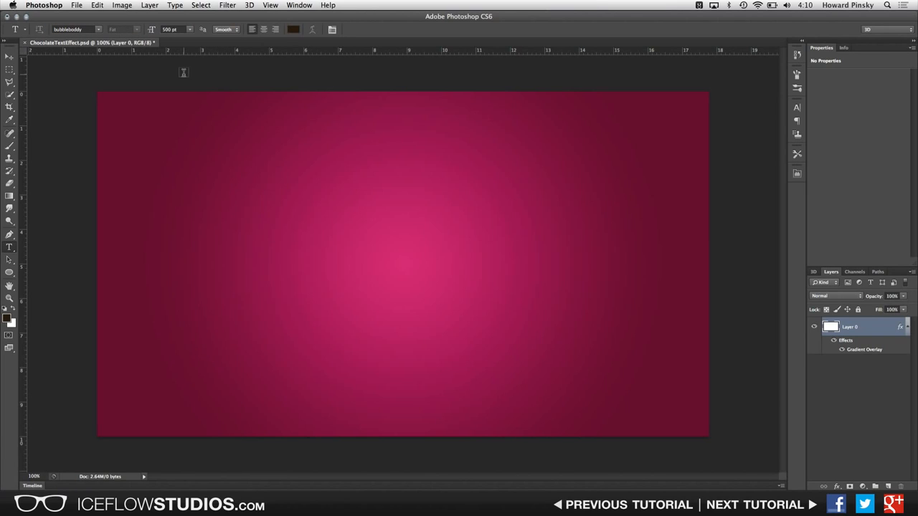
pyautogui.click(362, 316)
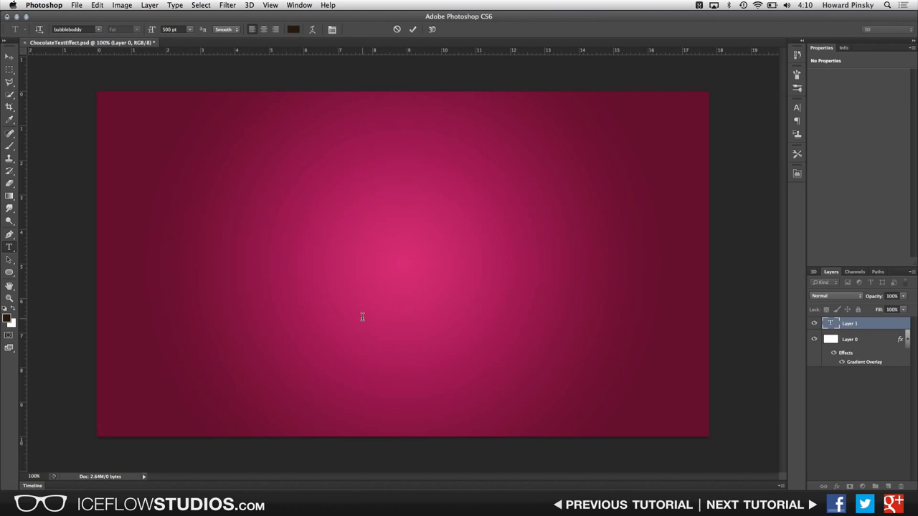
pyautogui.write('LOVE')
pyautogui.press('super+Return')
pyautogui.press('v')
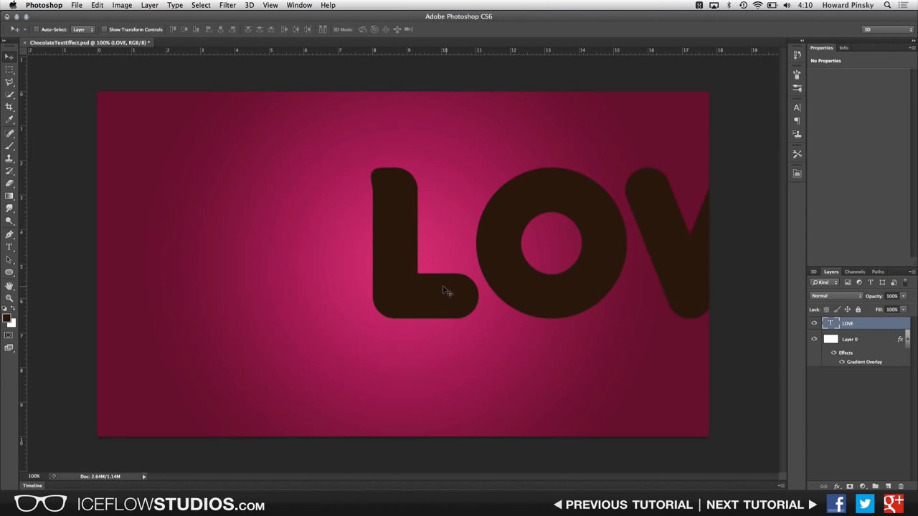
pyautogui.moveTo(444, 290); pyautogui.dragTo(213, 309)
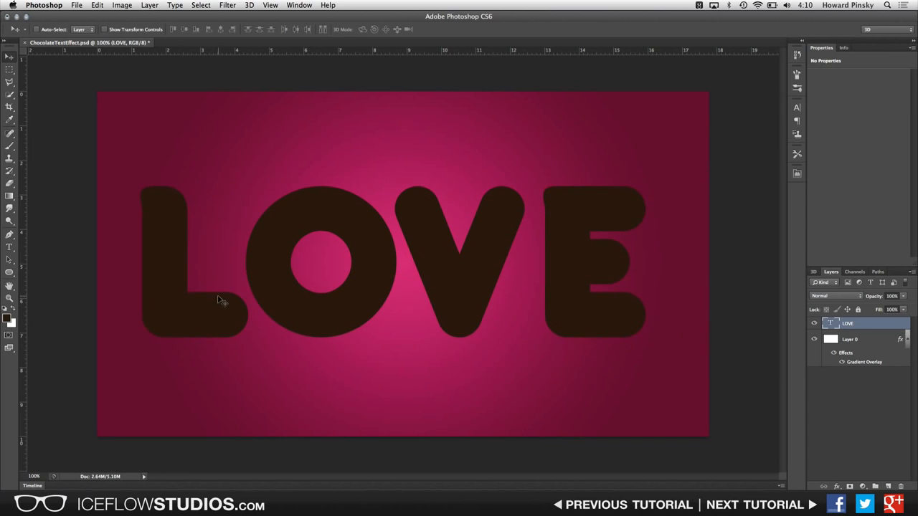
# Step: Inspect the foreground colour's values in the colour picker without changing them
pyautogui.click(7, 317)
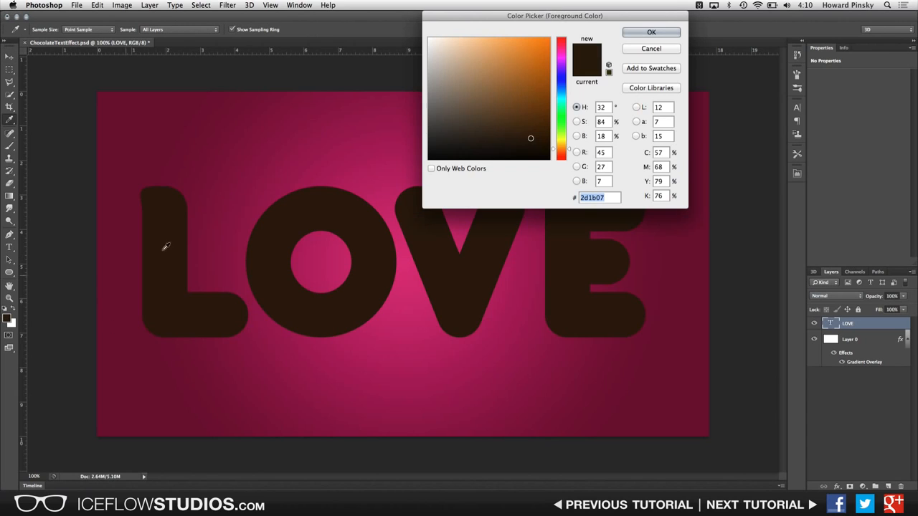
pyautogui.moveTo(523, 18); pyautogui.dragTo(372, 126)
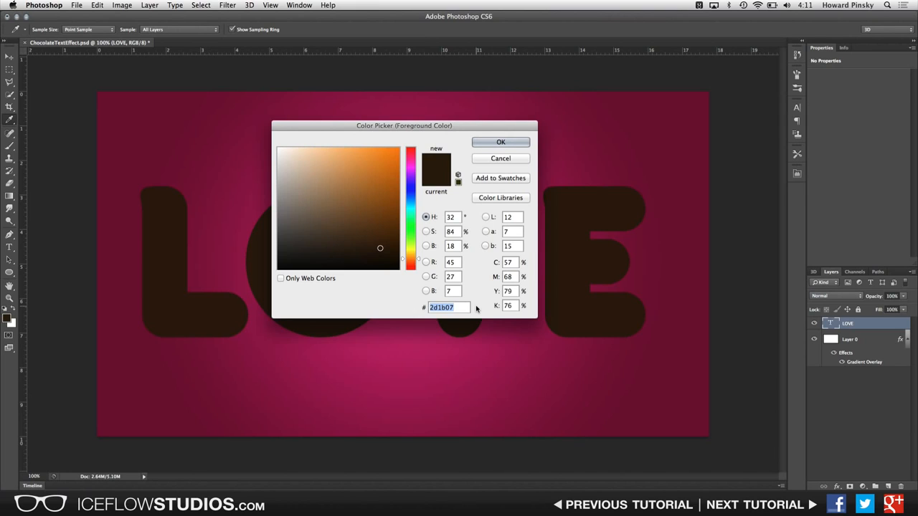
pyautogui.click(505, 158)
# Step: Nudge the LOVE text slightly to the right
pyautogui.press('v')
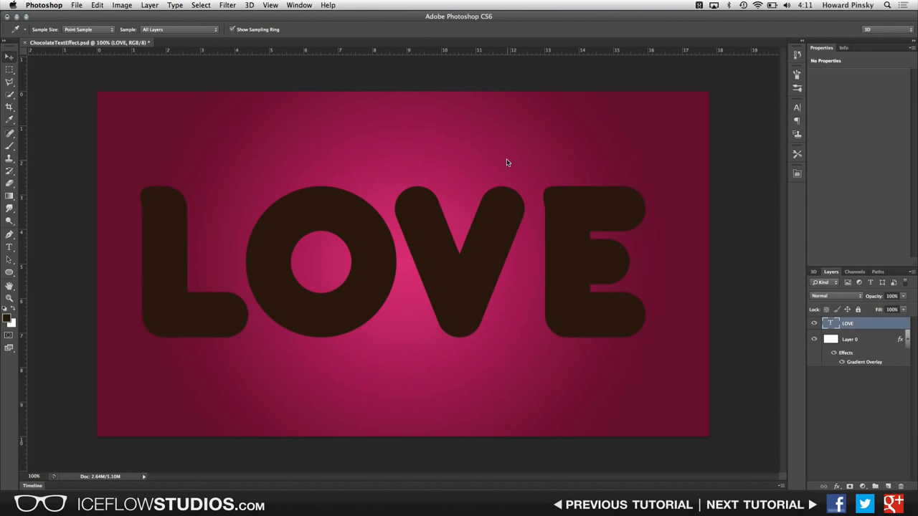
pyautogui.moveTo(562, 270); pyautogui.dragTo(568, 270)
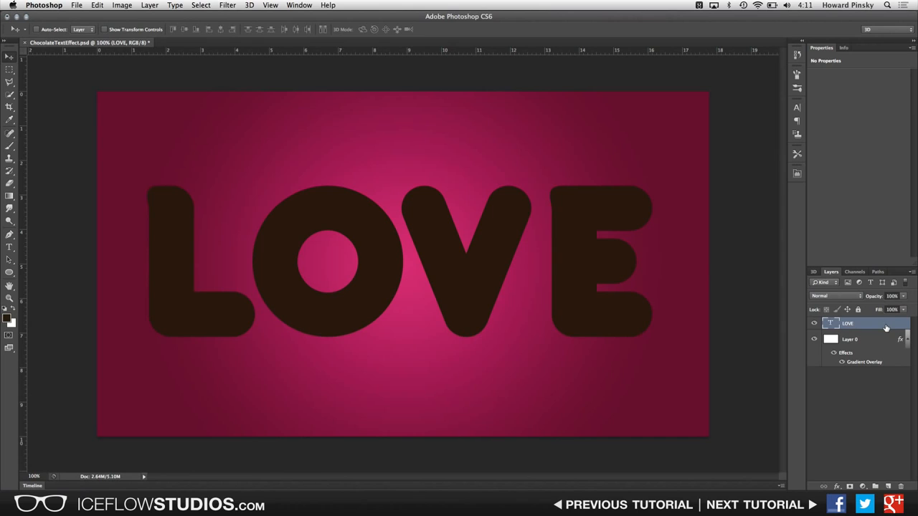
# Step: Add Bevel & Emboss to the LOVE layer with a depth of 500% and a size of 20 px
pyautogui.doubleClick(884, 326)
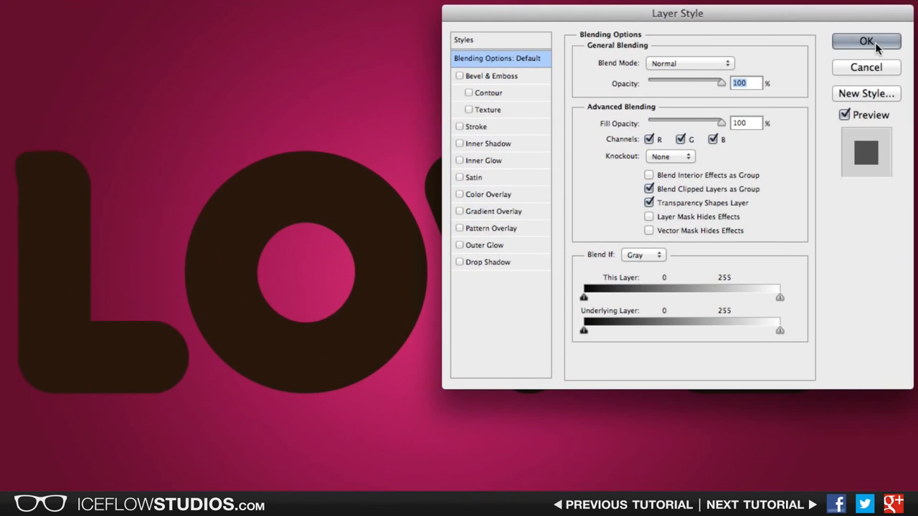
pyautogui.click(515, 73)
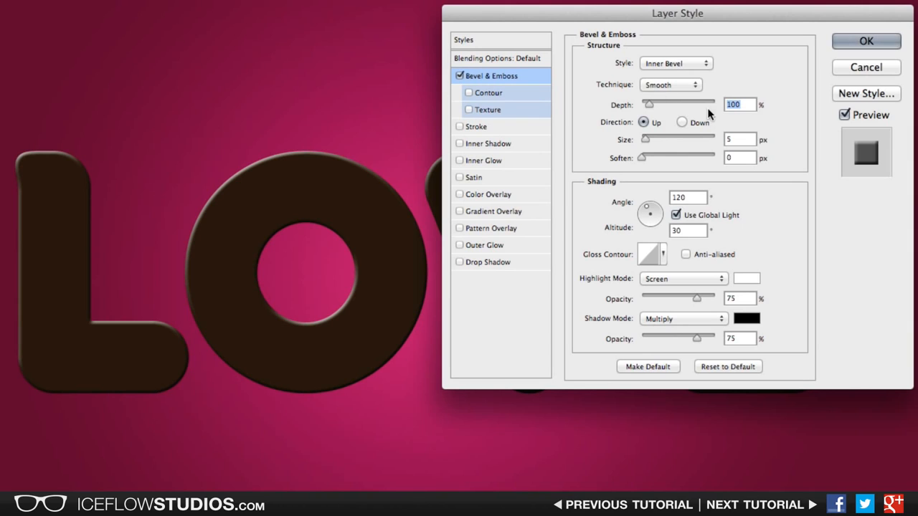
pyautogui.write('500')
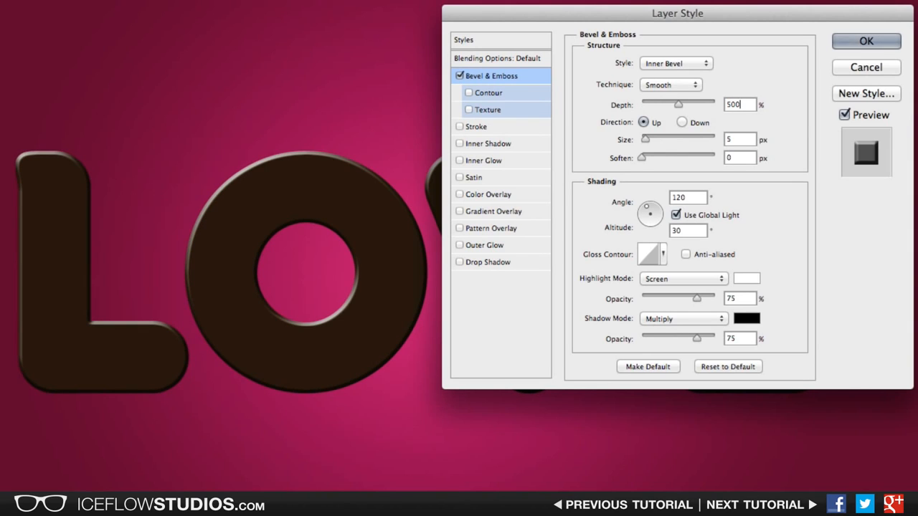
pyautogui.doubleClick(732, 139)
pyautogui.write('20')
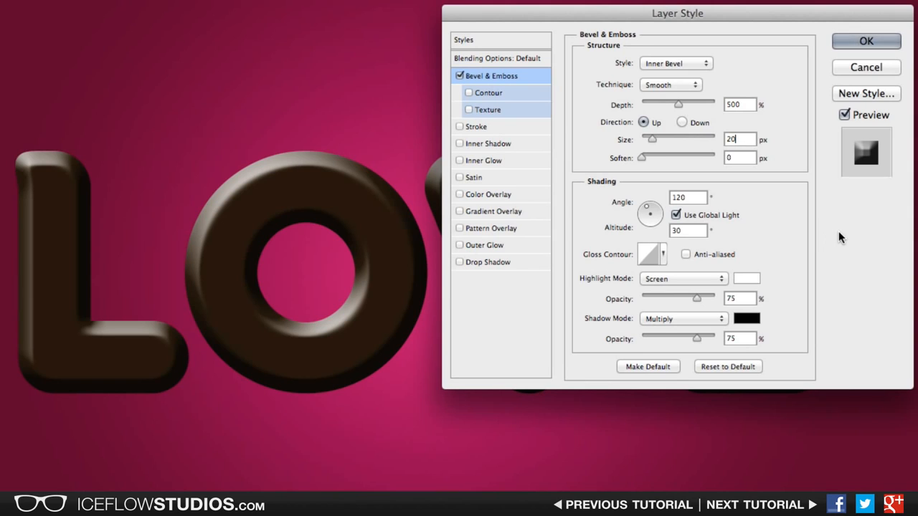
# Step: Turn off Use Global Light and raise the bevel's altitude to 50°
pyautogui.click(676, 214)
pyautogui.doubleClick(676, 231)
pyautogui.hotkey('shift', 'Up')
pyautogui.hotkey('shift', 'Up')
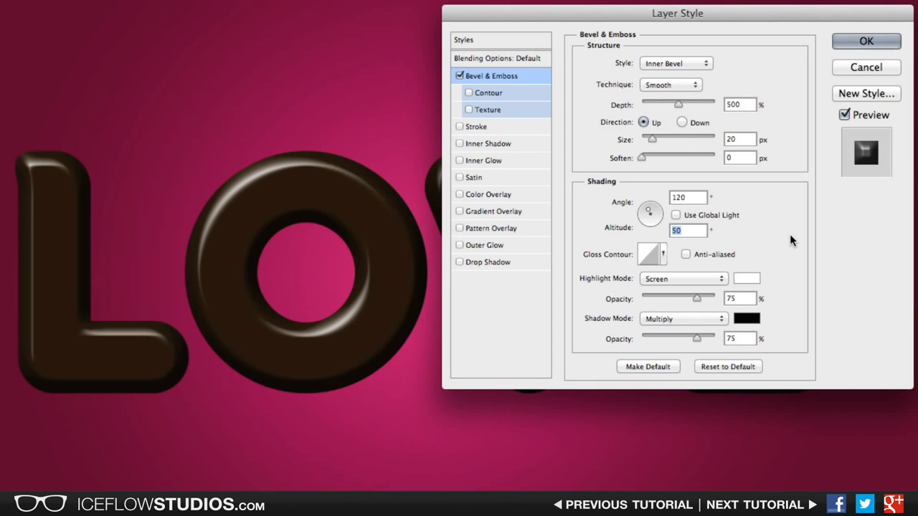
# Step: Apply a different gloss contour preset to the bevel
pyautogui.click(664, 254)
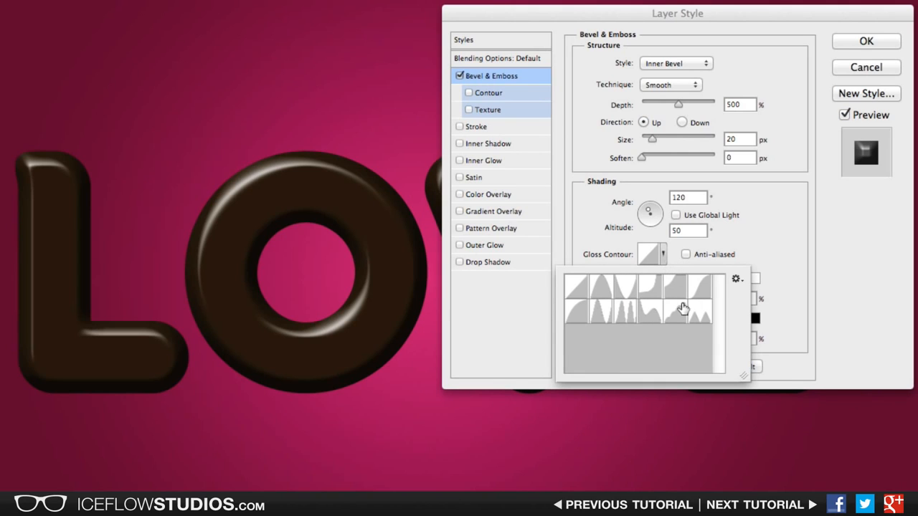
pyautogui.click(679, 312)
pyautogui.click(789, 271)
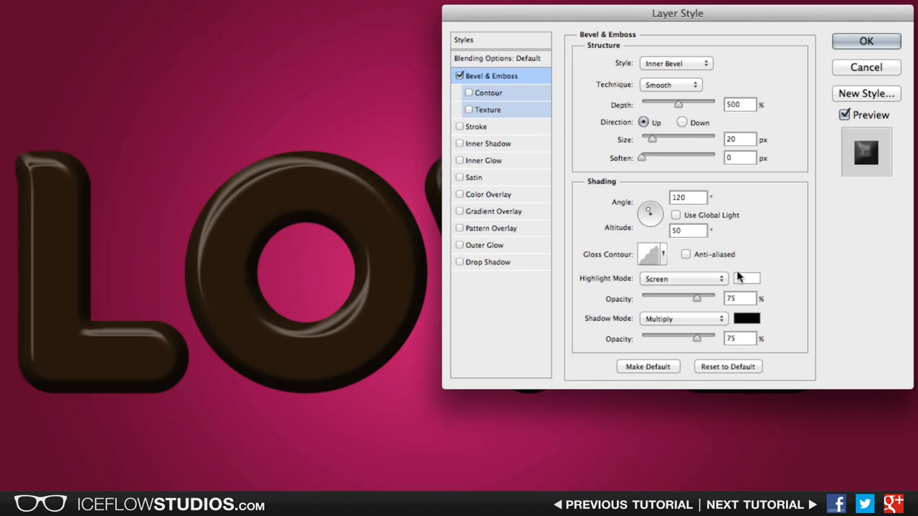
# Step: Set both the highlight and shadow opacity of the bevel to 50%
pyautogui.doubleClick(737, 299)
pyautogui.write('50')
pyautogui.doubleClick(748, 337)
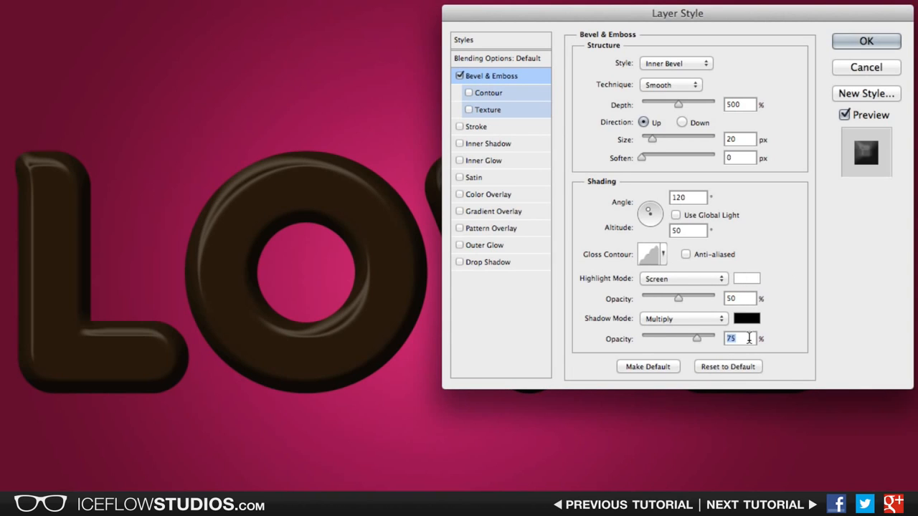
pyautogui.write('50')
# Step: Enable the bevel's Contour option, pick a contour preset, and set its range to 20%
pyautogui.click(500, 93)
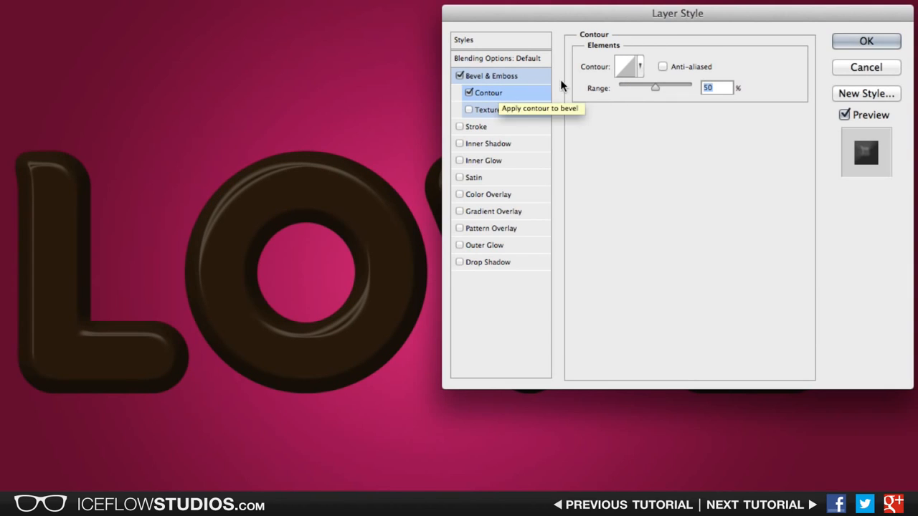
pyautogui.click(640, 67)
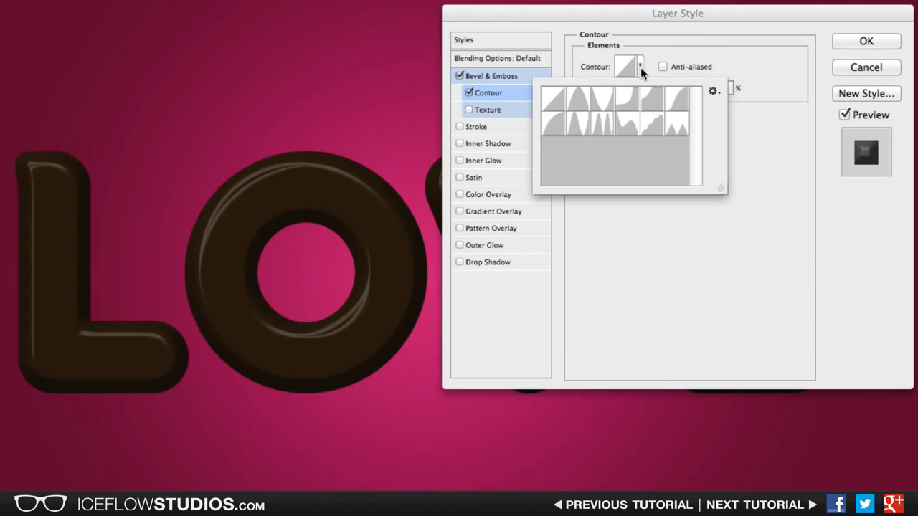
pyautogui.click(679, 104)
pyautogui.click(743, 129)
pyautogui.moveTo(657, 88); pyautogui.dragTo(633, 84)
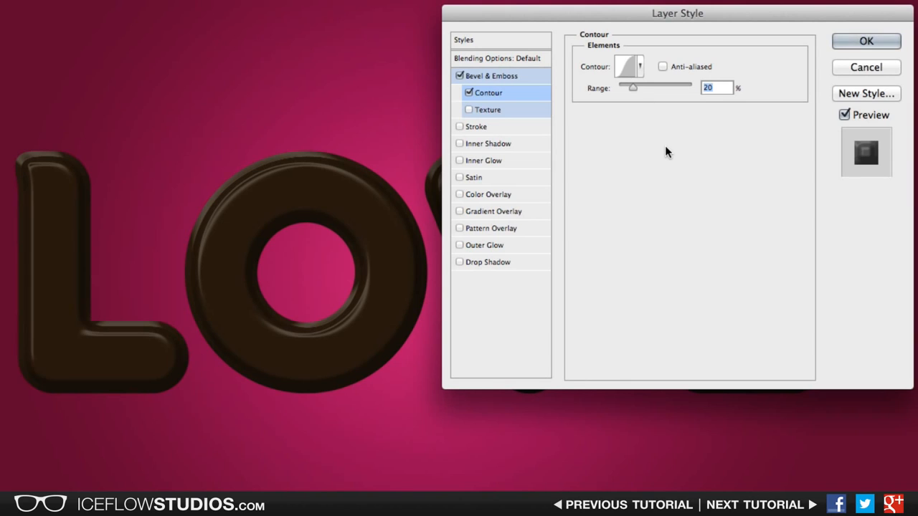
# Step: Enable the bevel's Texture option and choose a small grid pattern
pyautogui.click(511, 108)
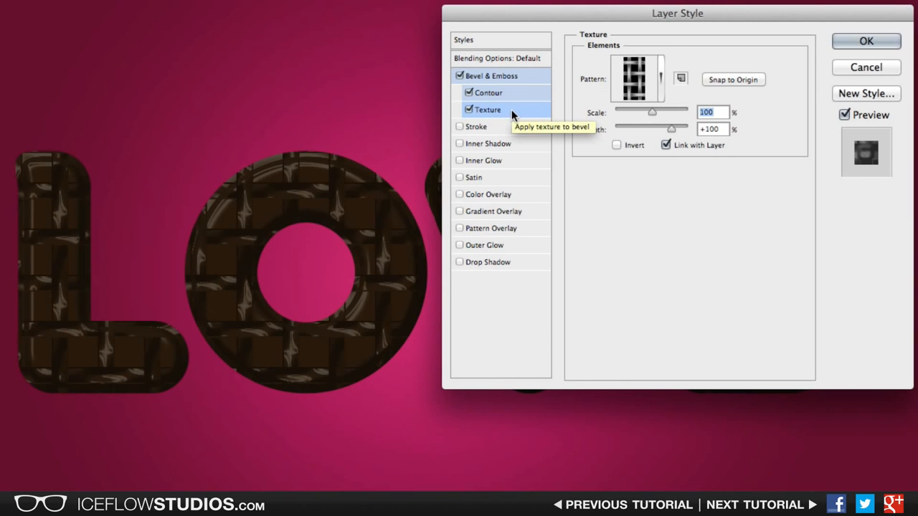
pyautogui.click(664, 84)
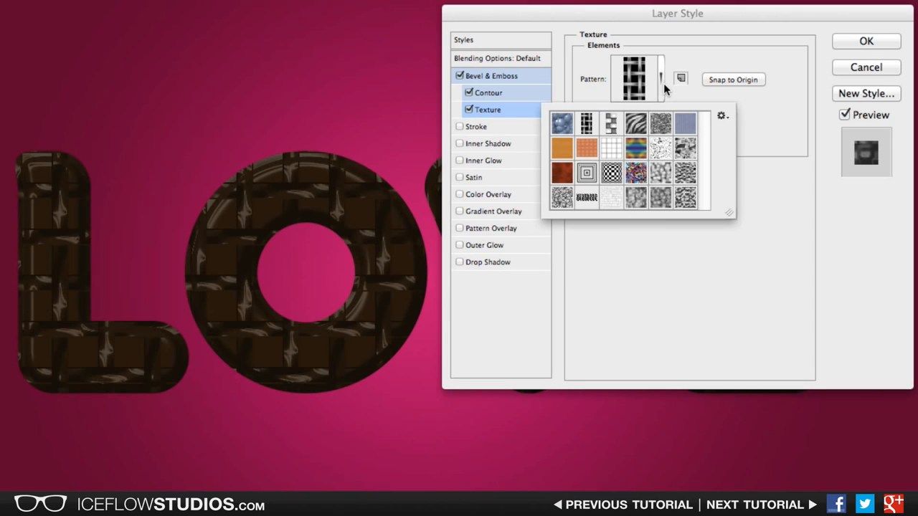
pyautogui.click(586, 149)
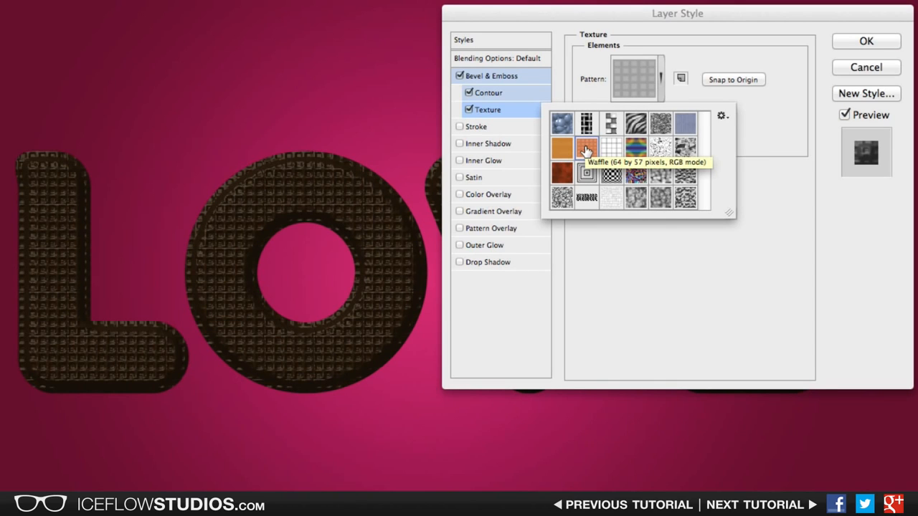
pyautogui.click(772, 168)
# Step: Replace the loaded pattern library with the Patterns set
pyautogui.click(661, 80)
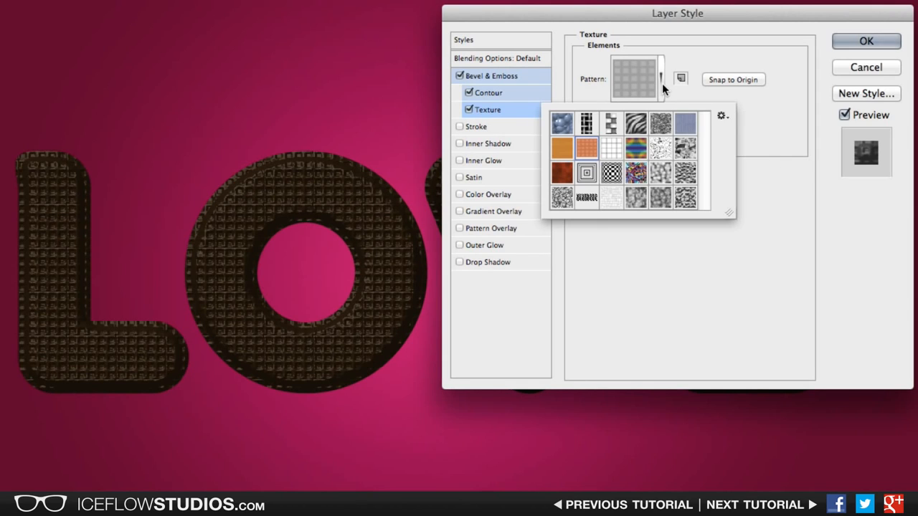
pyautogui.click(720, 117)
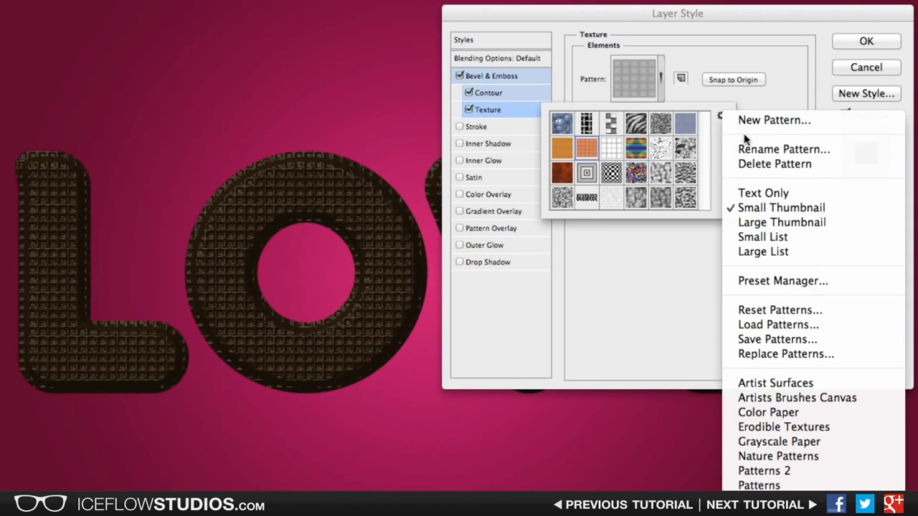
pyautogui.click(832, 486)
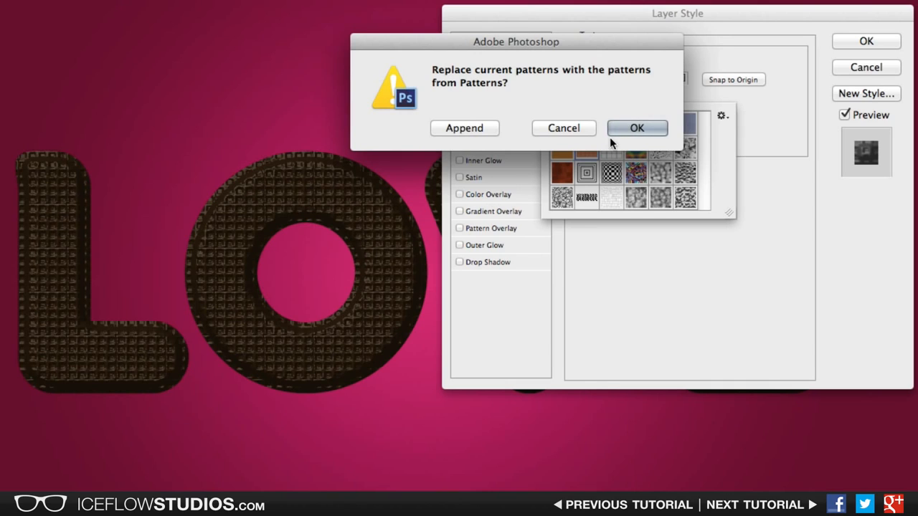
pyautogui.click(637, 128)
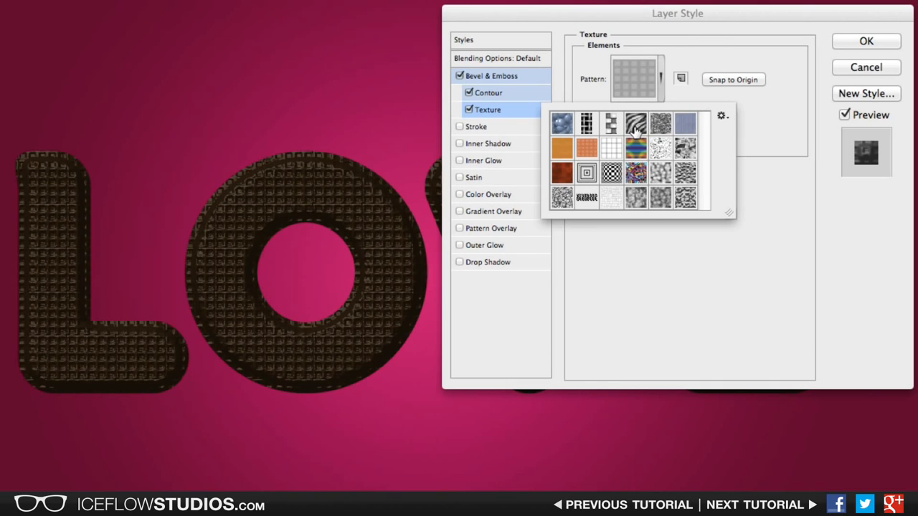
pyautogui.click(791, 158)
# Step: Set the texture depth to +3%
pyautogui.doubleClick(711, 128)
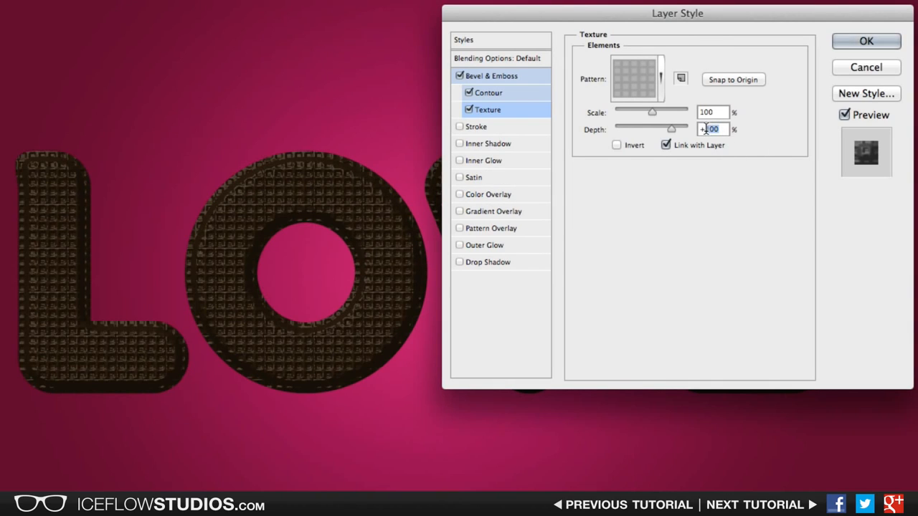
pyautogui.write('3')
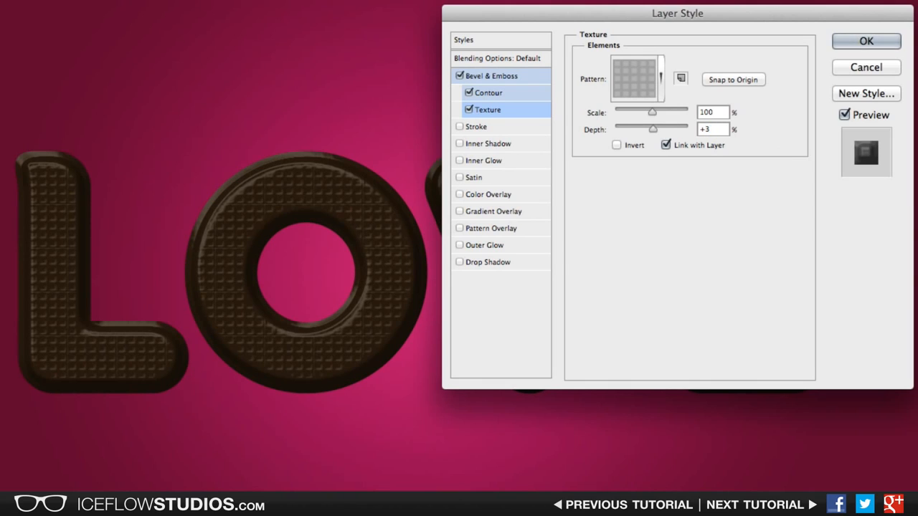
pyautogui.click(714, 112)
# Step: Enable Inner Shadow on the text and set its blend mode to Overlay with a white shadow color
pyautogui.click(516, 141)
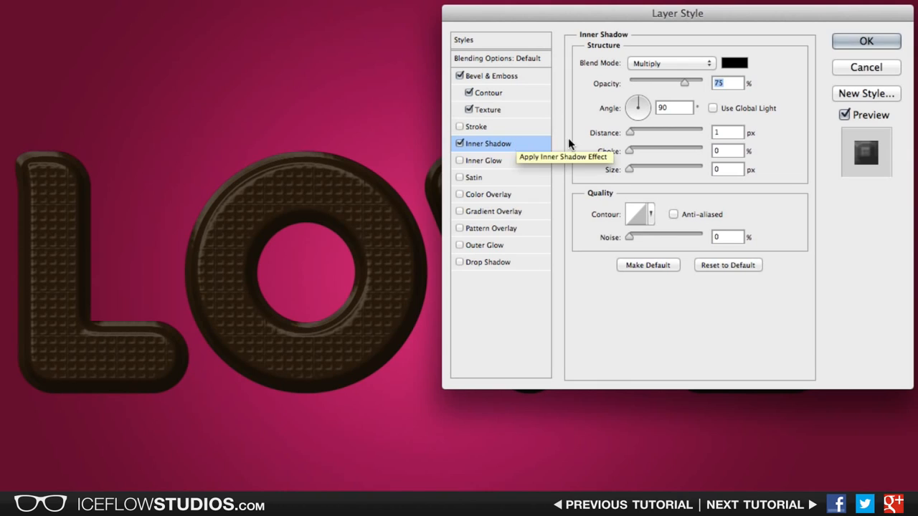
pyautogui.click(676, 62)
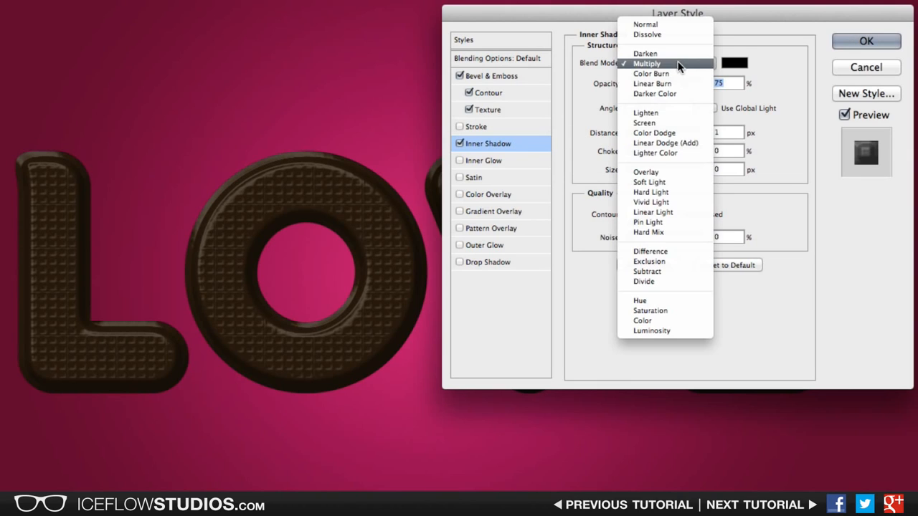
pyautogui.click(663, 172)
pyautogui.click(733, 63)
pyautogui.moveTo(404, 132); pyautogui.dragTo(226, 92)
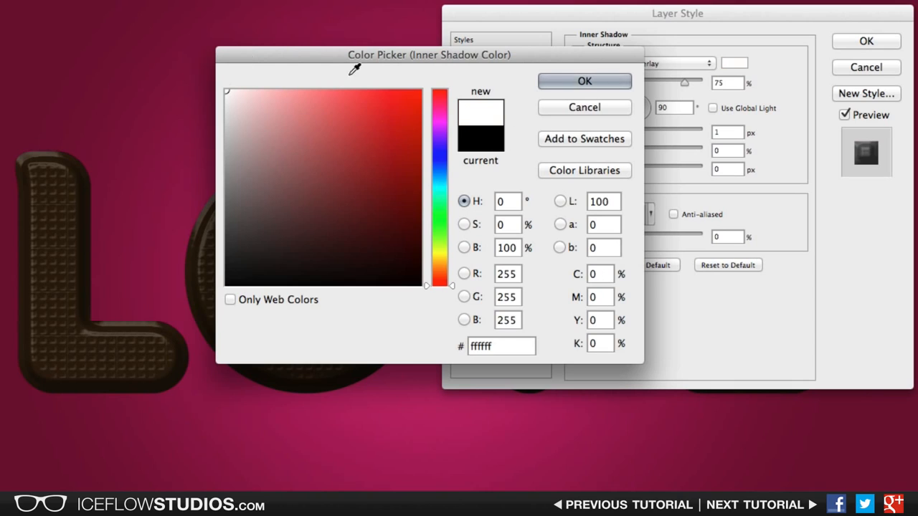
pyautogui.click(559, 77)
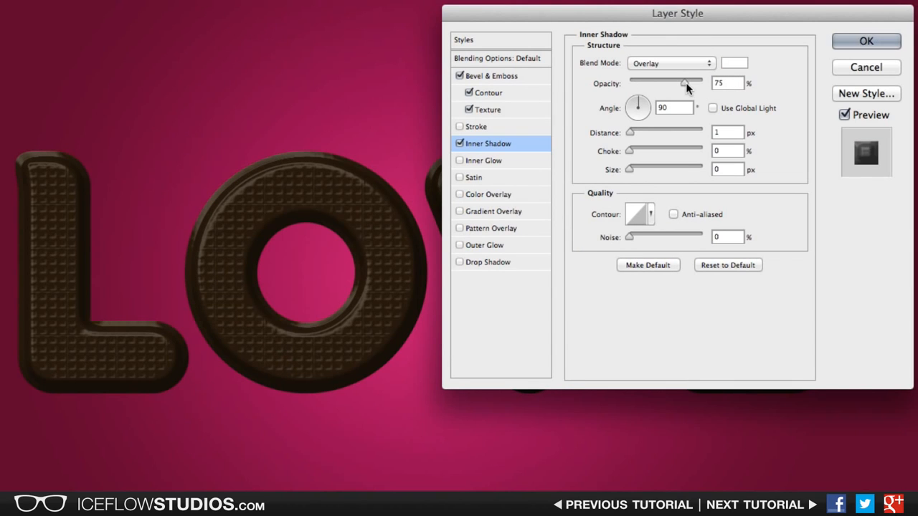
# Step: Set the inner shadow's opacity to 100%, distance to 3 px, choke to 35% and size to 10 px
pyautogui.moveTo(685, 83); pyautogui.dragTo(713, 81)
pyautogui.moveTo(726, 132); pyautogui.dragTo(694, 127)
pyautogui.write('3')
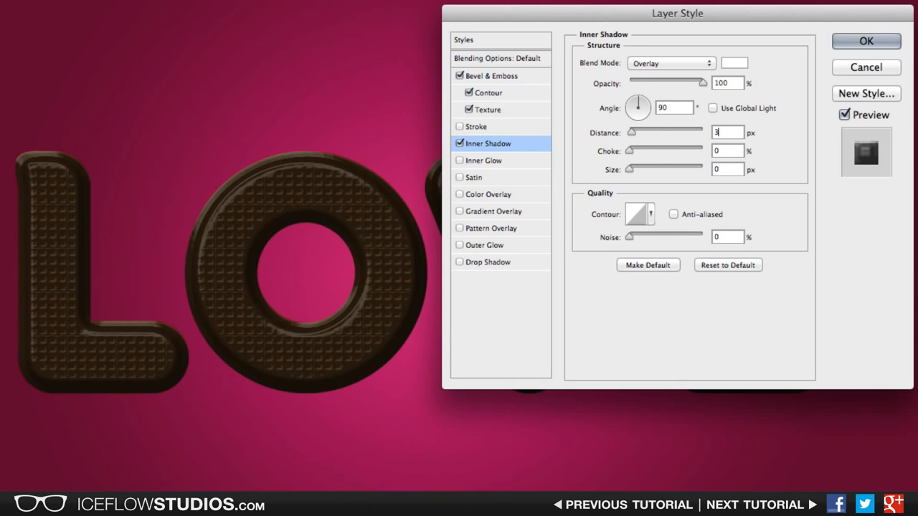
pyautogui.press('Tab')
pyautogui.write('35')
pyautogui.press('Tab')
pyautogui.write('10')
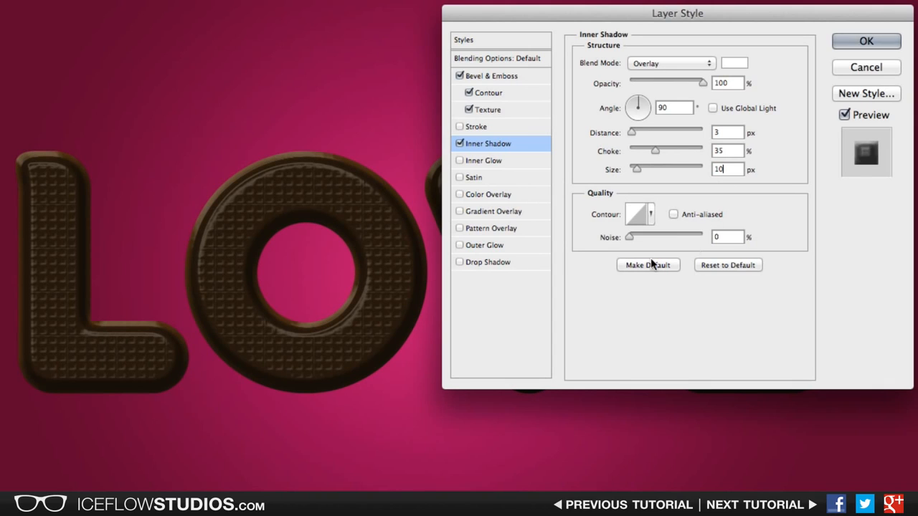
# Step: Add a drop shadow with 40% opacity, 10 px distance and 15 px size, then apply the layer style
pyautogui.click(500, 261)
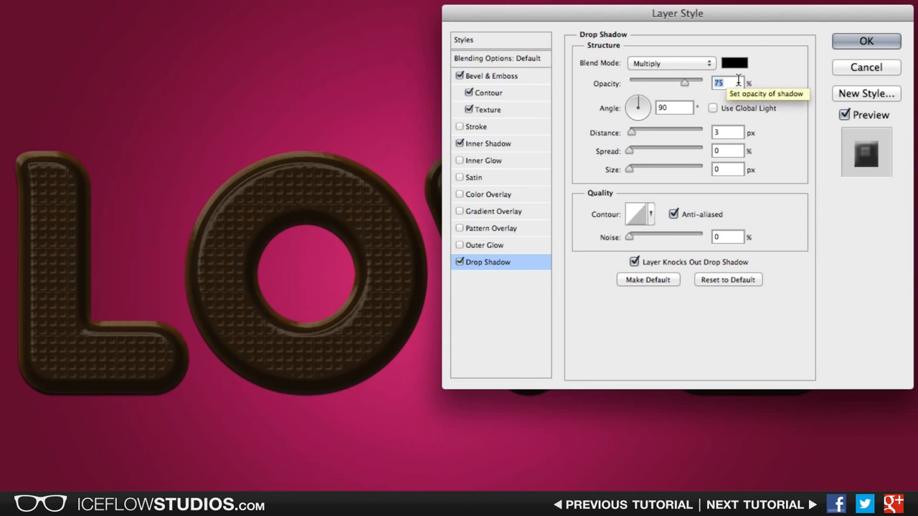
pyautogui.write('40')
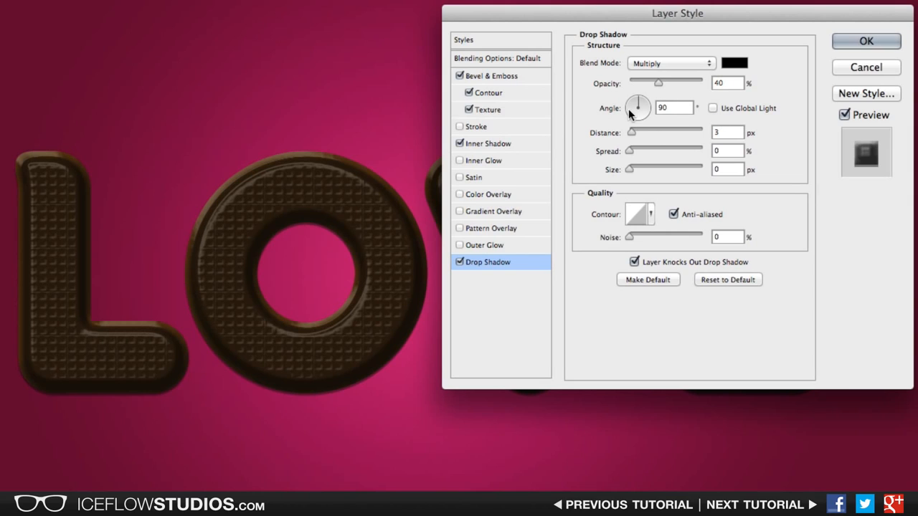
pyautogui.doubleClick(728, 132)
pyautogui.write('10')
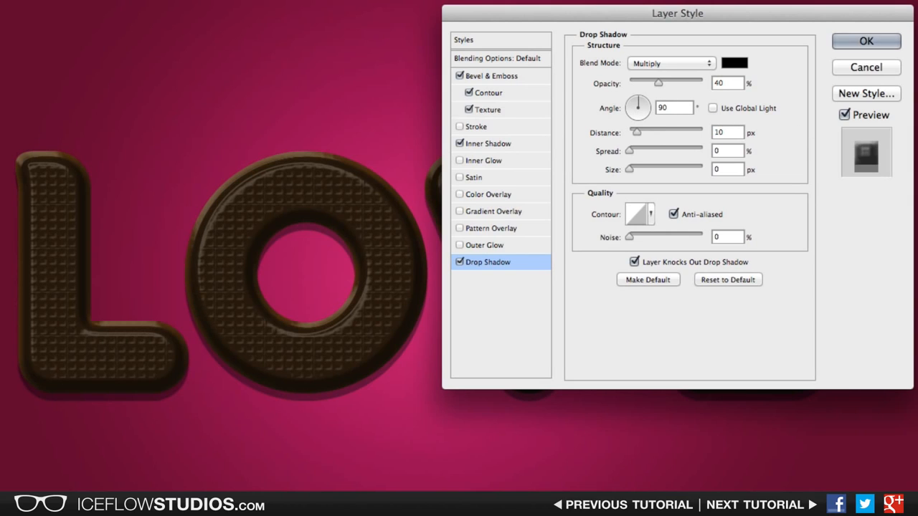
pyautogui.press('Tab')
pyautogui.press('Tab')
pyautogui.write('15')
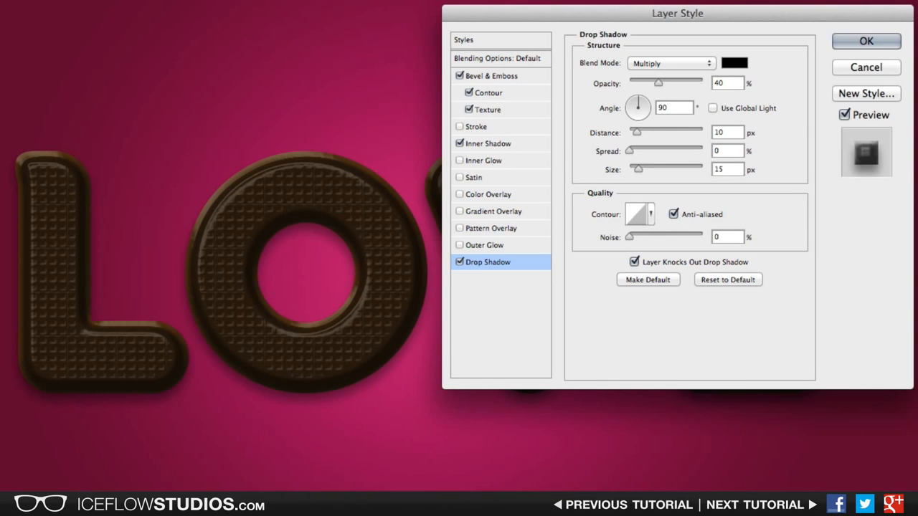
pyautogui.click(867, 41)
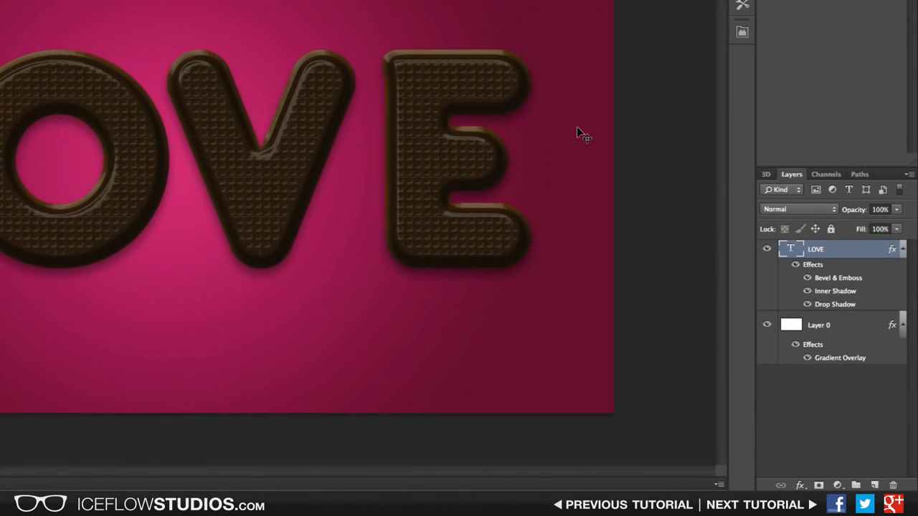
# Step: Duplicate the LOVE text layer and clear the layer style from the copy
pyautogui.hotkey('ctrl', 'j')
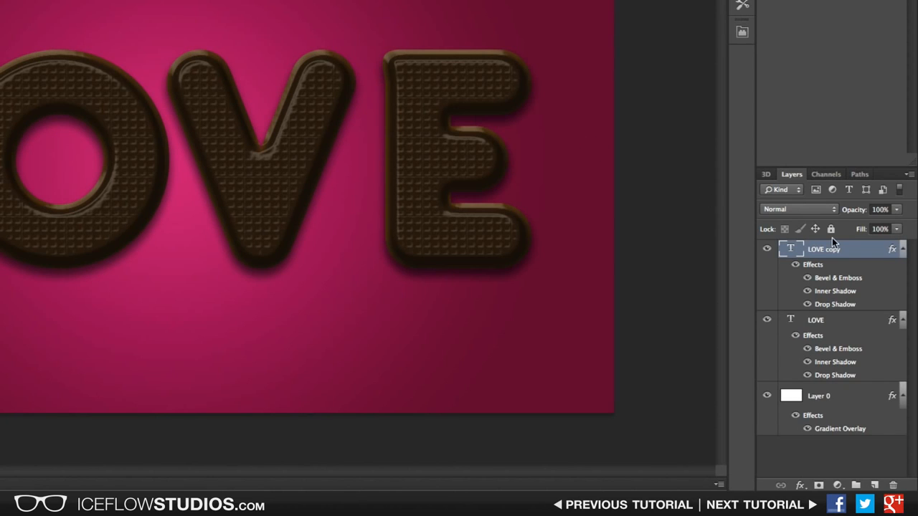
pyautogui.rightClick(865, 251)
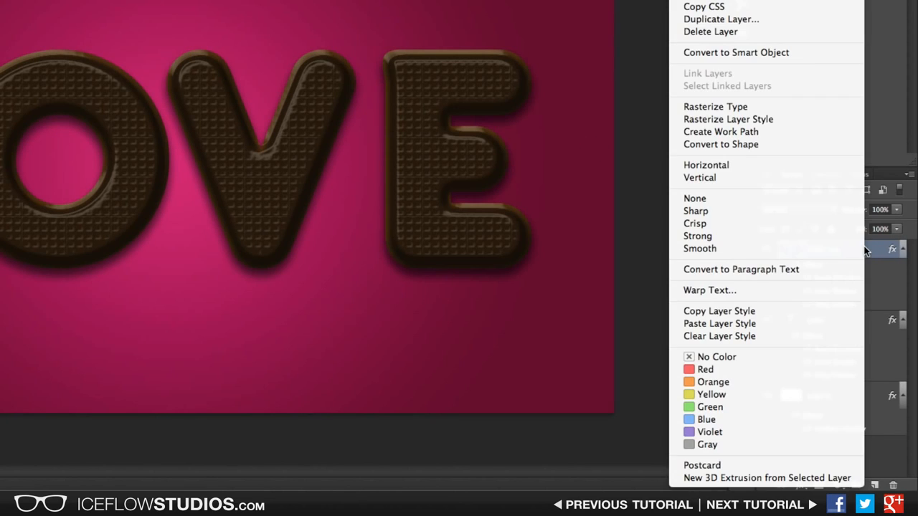
pyautogui.click(755, 337)
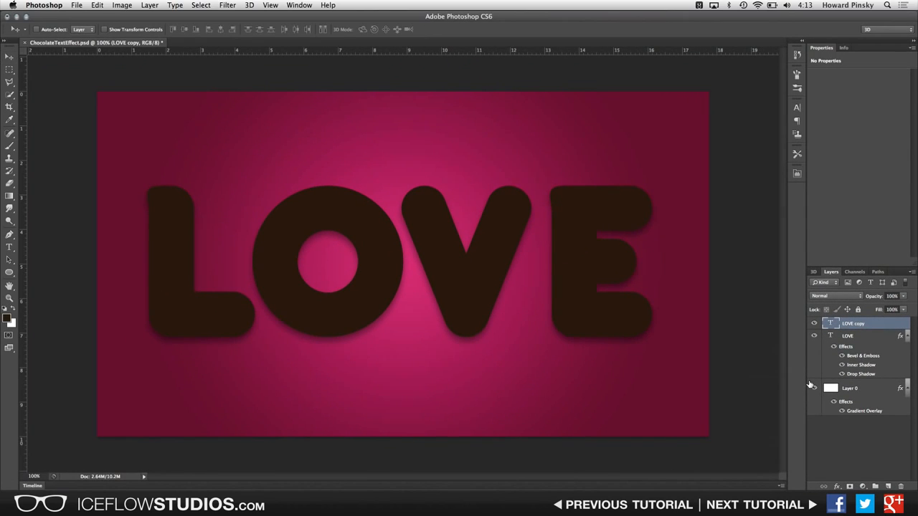
# Step: Change the copied text's color to dd4fa2
pyautogui.press('t')
pyautogui.click(293, 30)
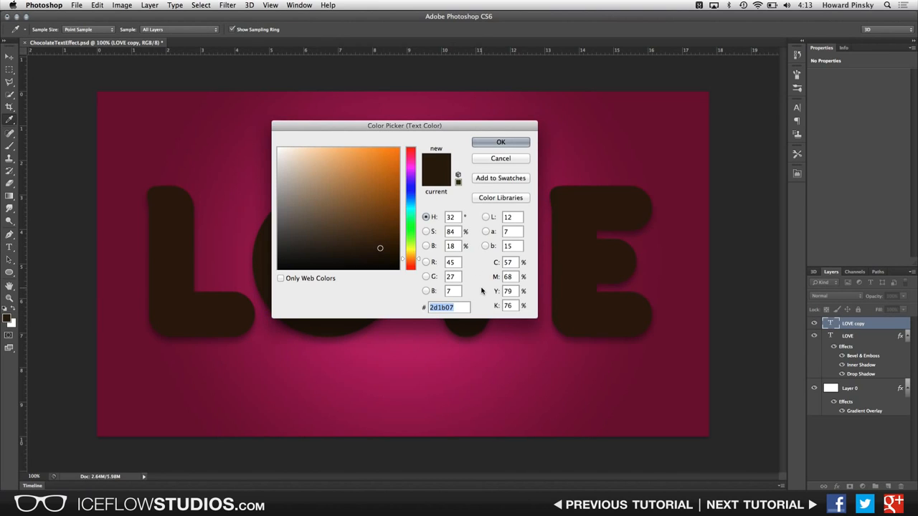
pyautogui.write('dd4fa2')
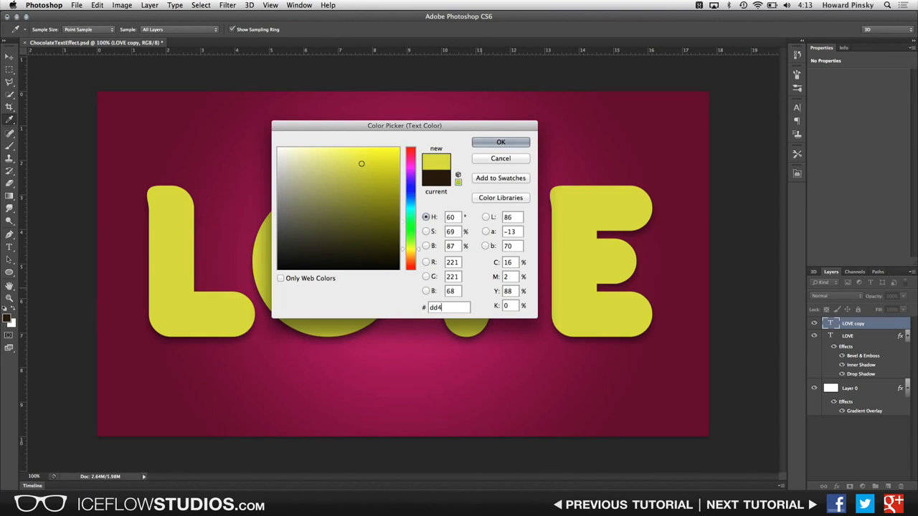
pyautogui.click(489, 143)
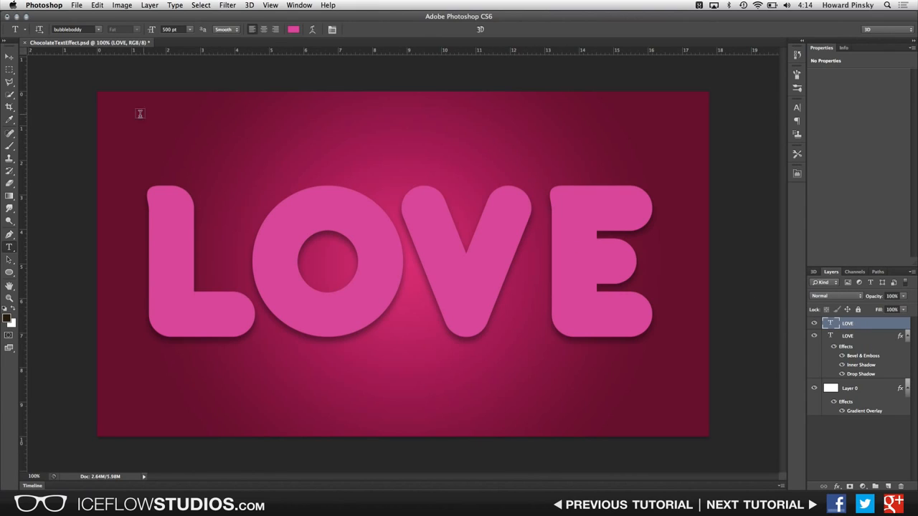
# Step: Select the upper half of the letters with the Rectangular Marquee Tool and add a layer mask to the pink copy
pyautogui.click(9, 69)
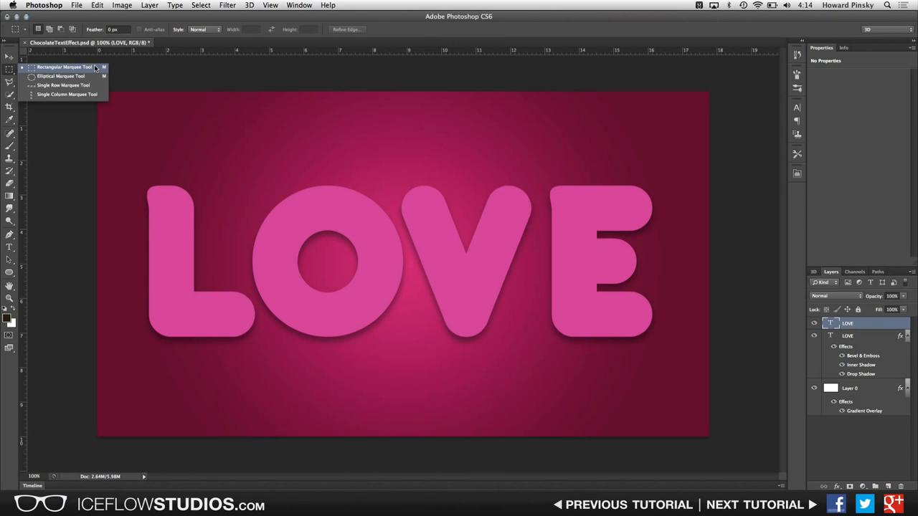
pyautogui.click(71, 69)
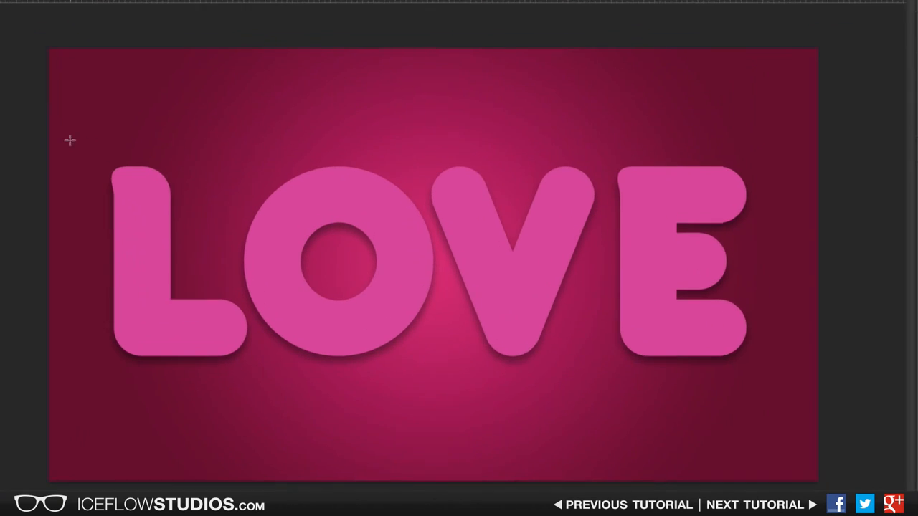
pyautogui.moveTo(118, 161); pyautogui.dragTo(221, 189)
pyautogui.moveTo(190, 156); pyautogui.dragTo(877, 235)
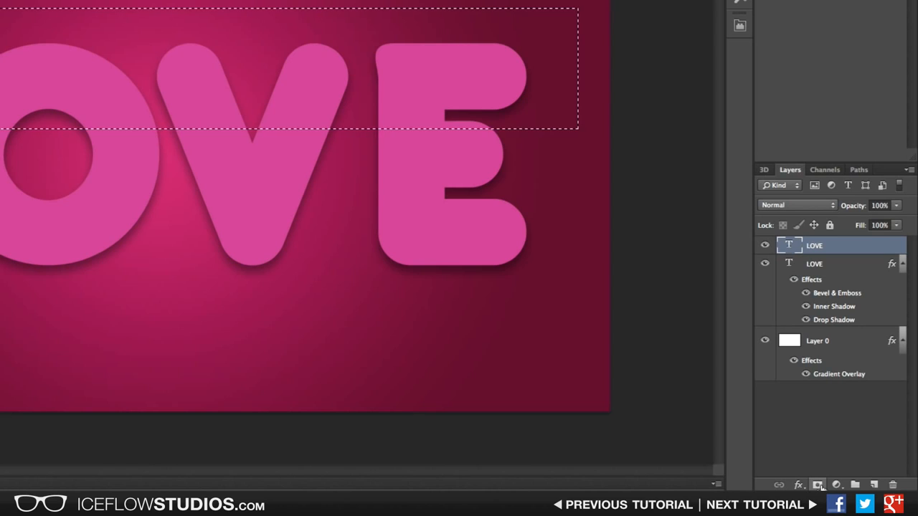
pyautogui.click(817, 485)
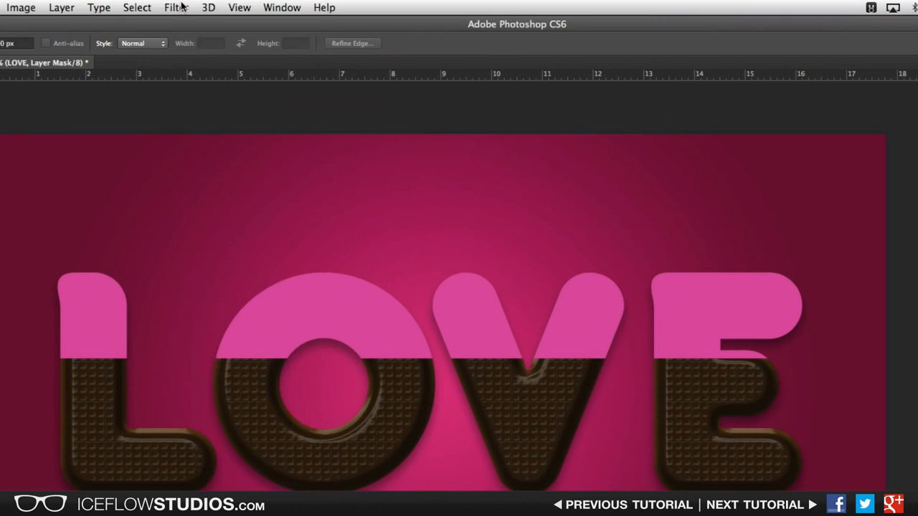
# Step: Apply the ZigZag filter to the mask with amount 20, ridges 5 and Pond Ripples style
pyautogui.click(179, 8)
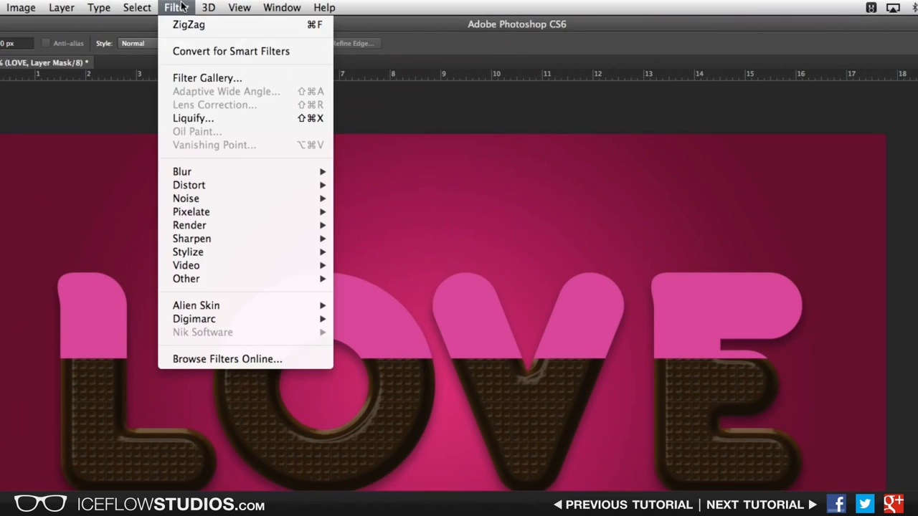
pyautogui.moveTo(232, 187)
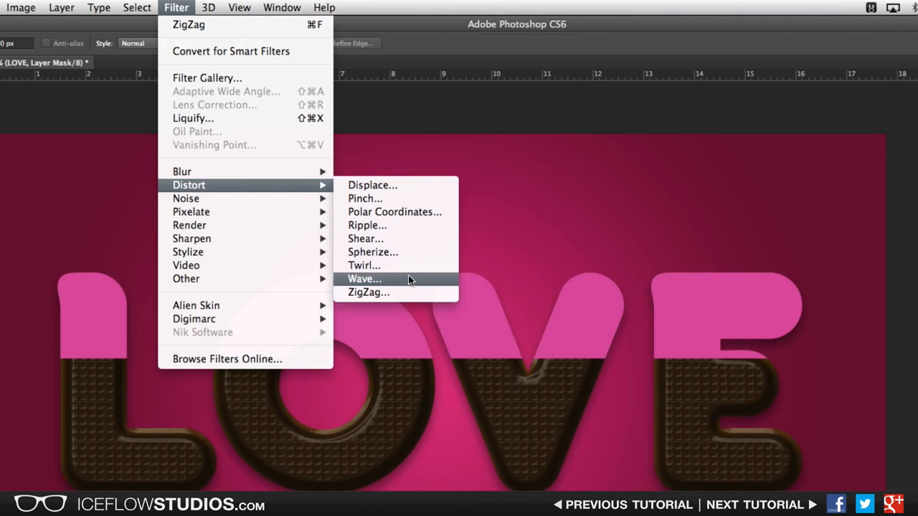
pyautogui.click(404, 293)
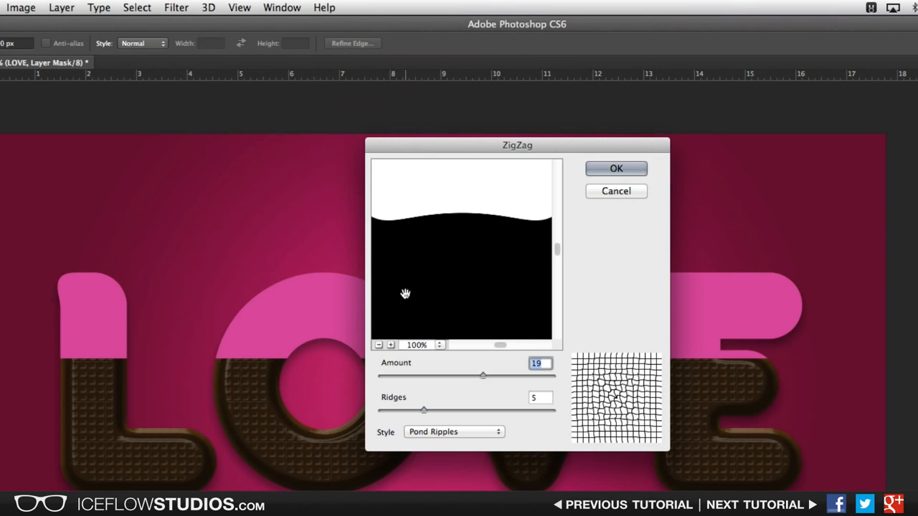
pyautogui.write('20')
pyautogui.press('Tab')
pyautogui.click(475, 431)
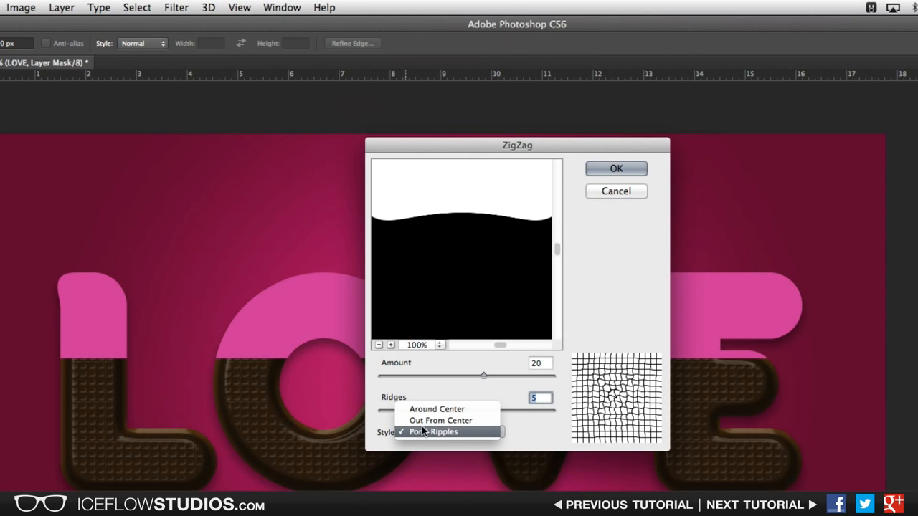
pyautogui.click(439, 430)
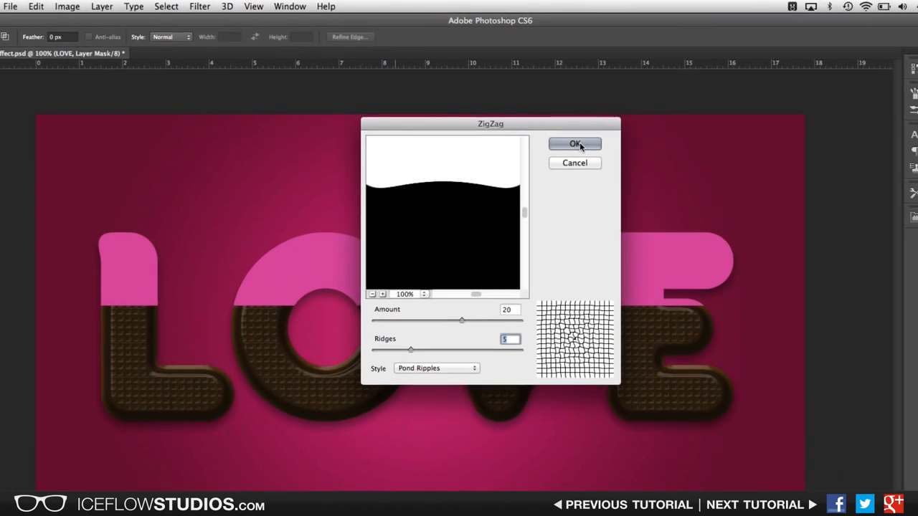
pyautogui.click(578, 145)
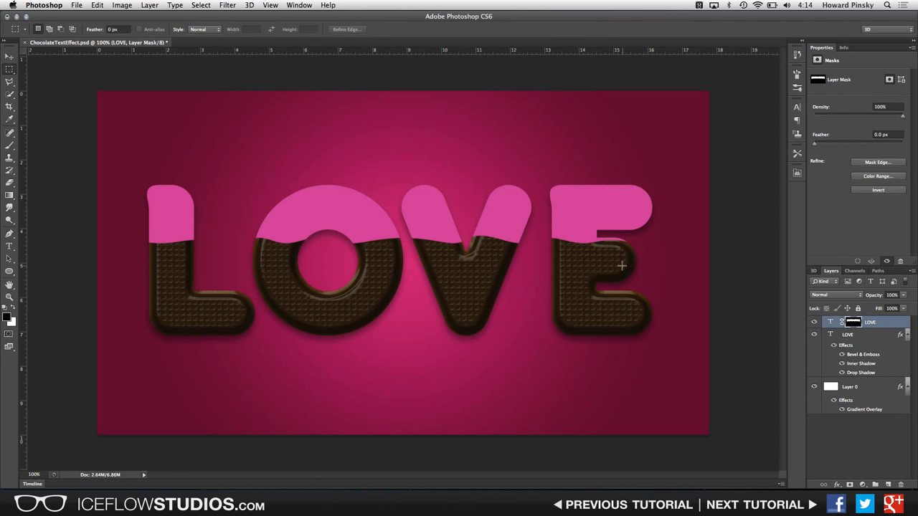
# Step: Add Bevel & Emboss to the pink layer with depth 300%, size 10 px, soften 16 px, and turn off Use Global Light
pyautogui.doubleClick(897, 323)
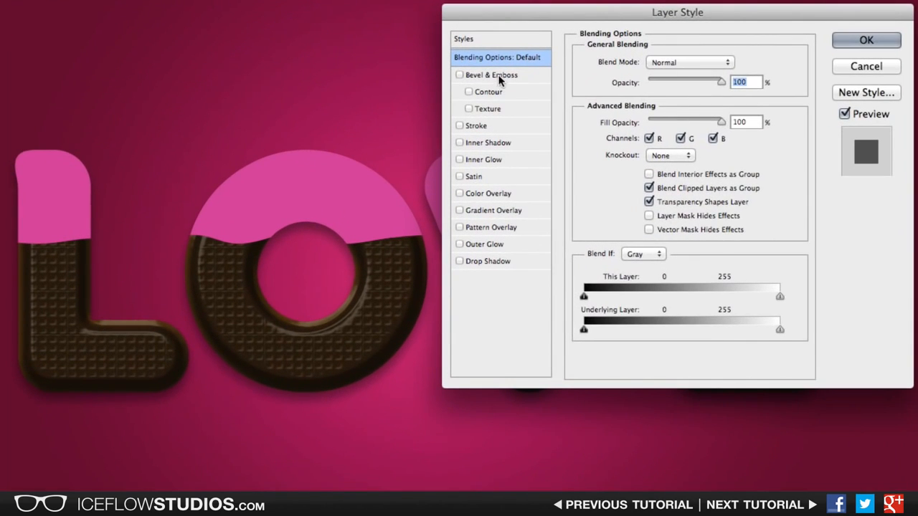
pyautogui.click(495, 76)
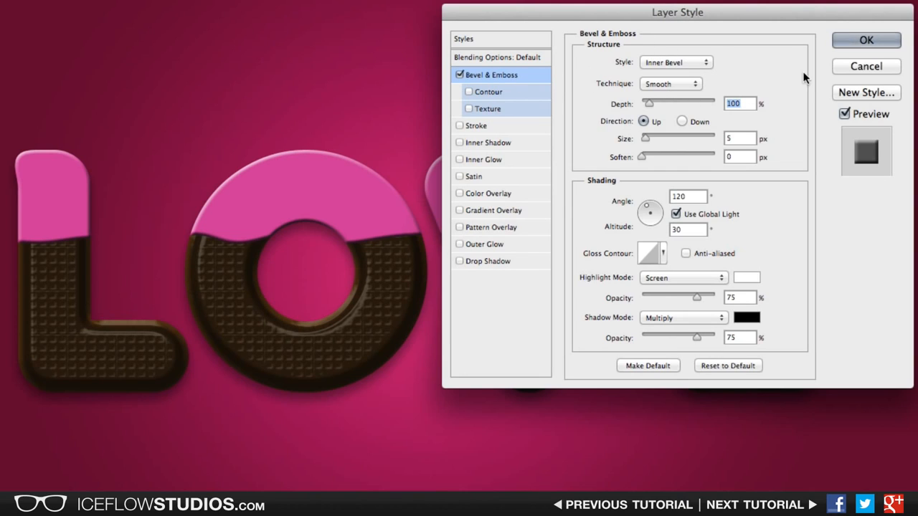
pyautogui.write('300')
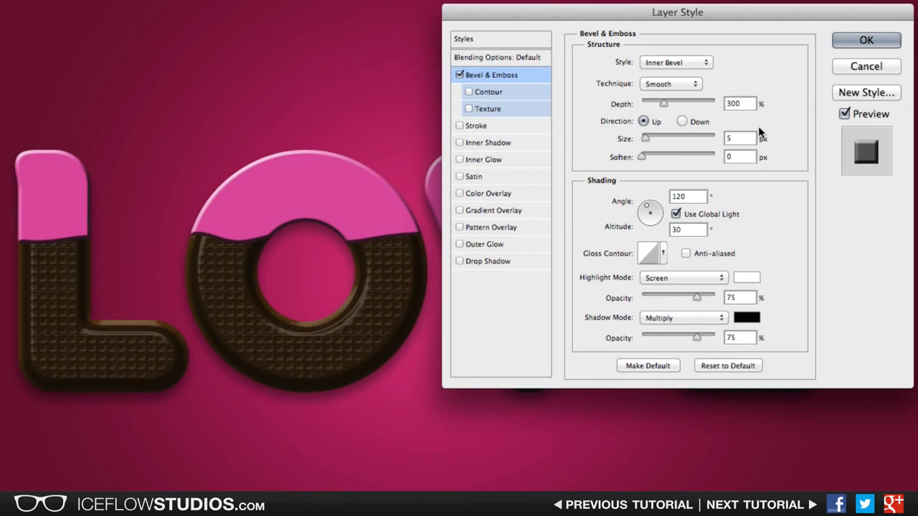
pyautogui.press('Tab')
pyautogui.write('10')
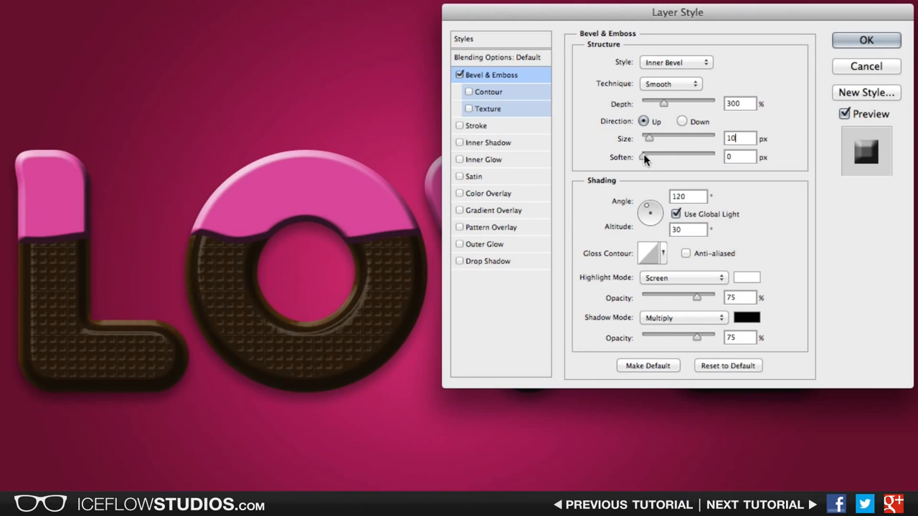
pyautogui.moveTo(644, 157); pyautogui.dragTo(721, 152)
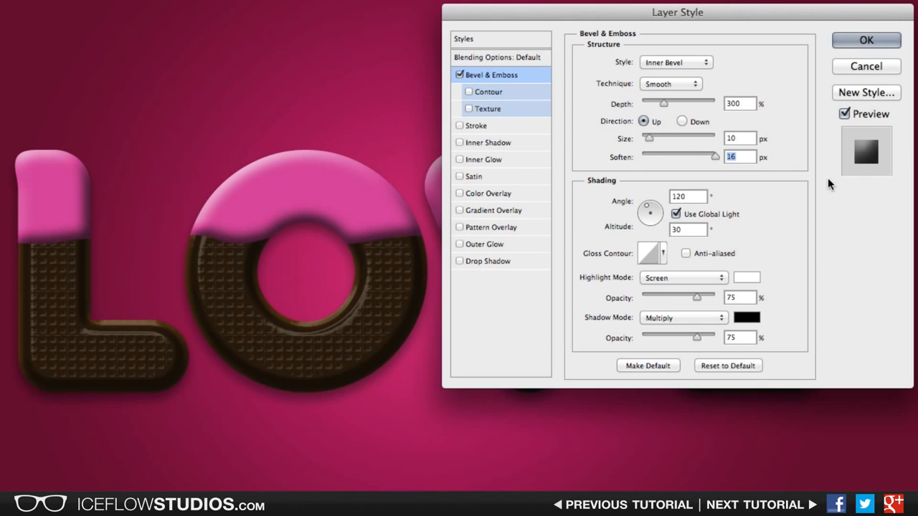
pyautogui.click(710, 214)
# Step: Set the bevel's highlight and shadow modes to Overlay and raise the highlight opacity to 100%
pyautogui.click(704, 277)
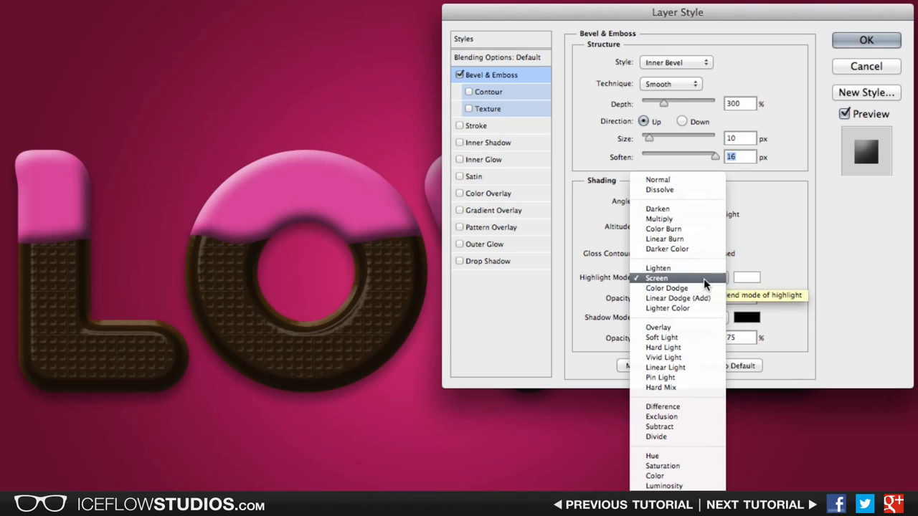
pyautogui.click(704, 329)
pyautogui.click(706, 317)
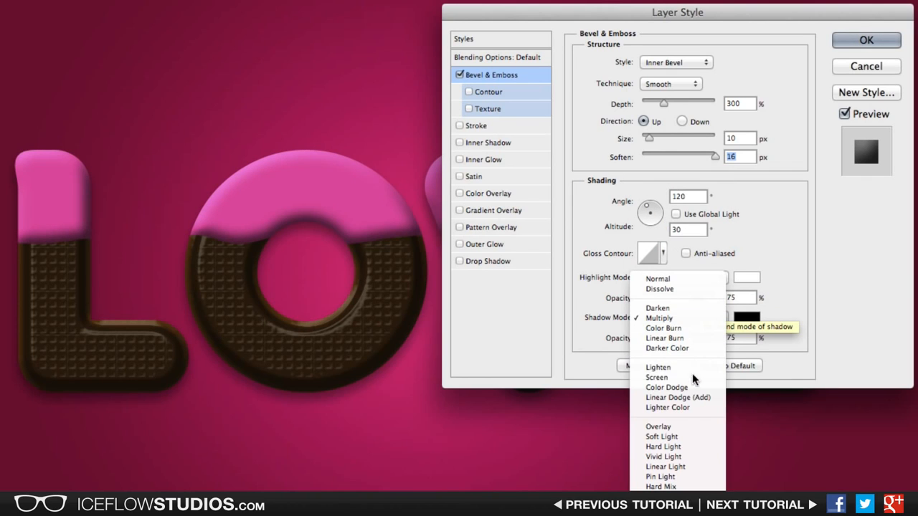
pyautogui.click(695, 428)
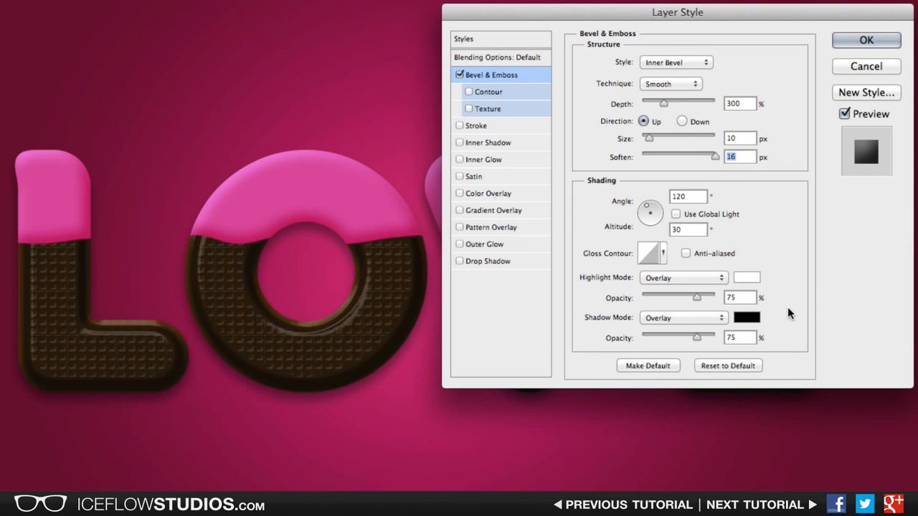
pyautogui.moveTo(699, 300); pyautogui.dragTo(718, 296)
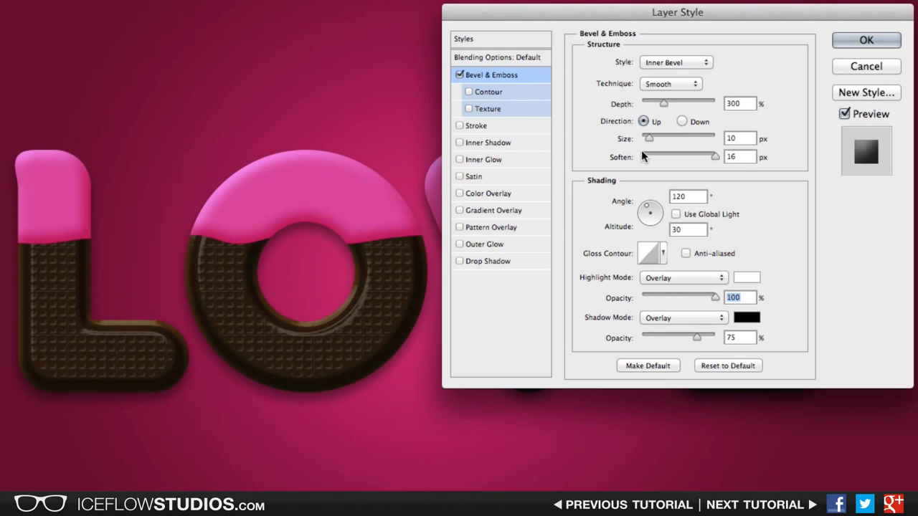
# Step: Enable Texture on the bevel, choose the Rusted Metal pattern and set the texture depth to -309%
pyautogui.click(488, 110)
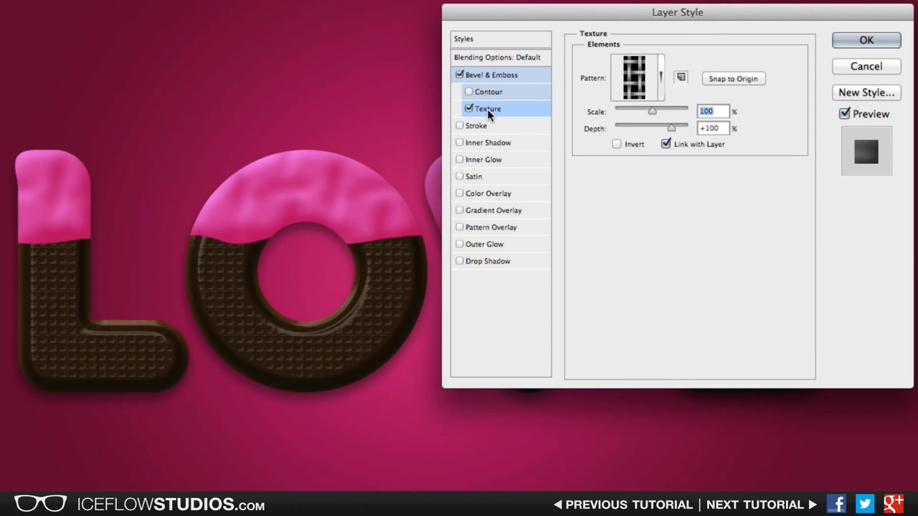
pyautogui.click(661, 77)
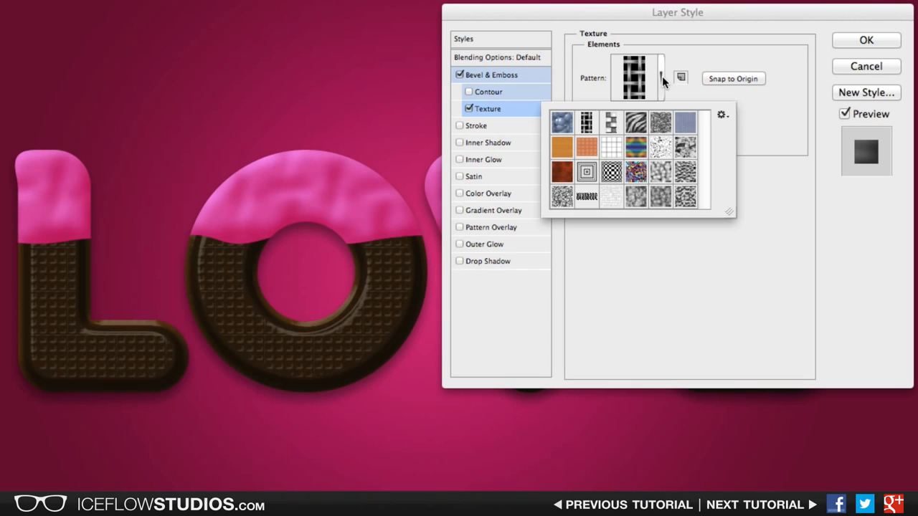
pyautogui.click(557, 173)
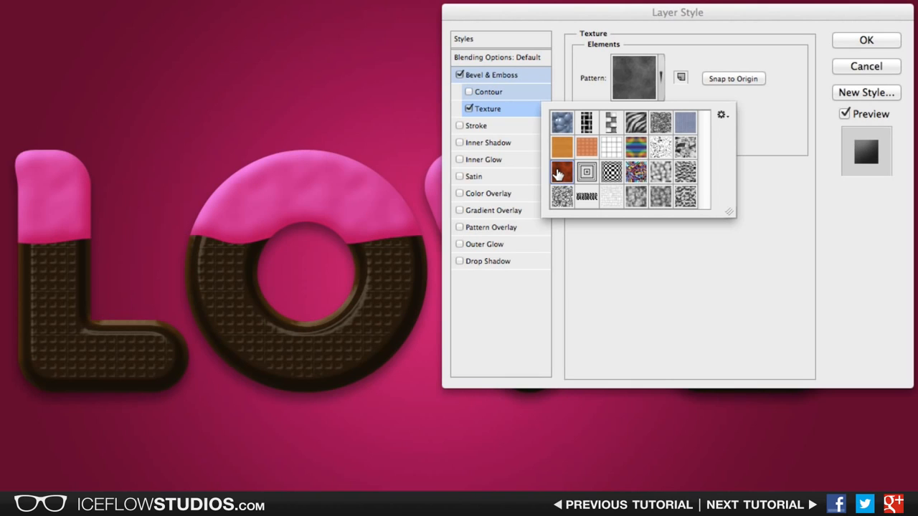
pyautogui.click(649, 280)
pyautogui.moveTo(670, 128); pyautogui.dragTo(628, 125)
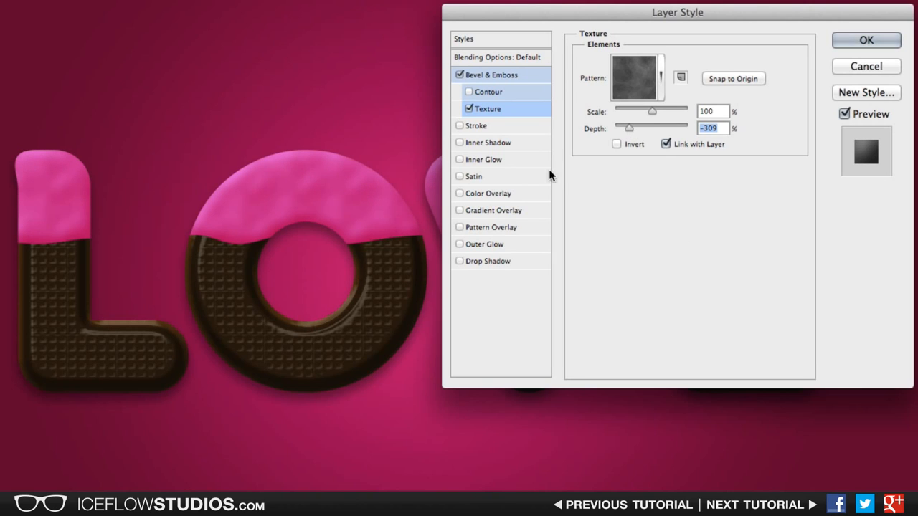
# Step: Add an Inner Shadow with Soft Light blend mode, opacity 40%, angle -90° and distance 5 px
pyautogui.click(513, 142)
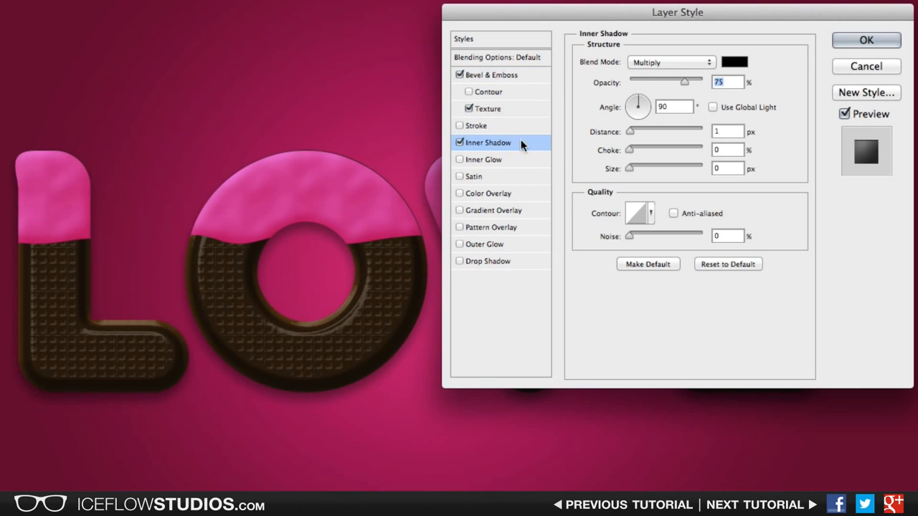
pyautogui.click(663, 62)
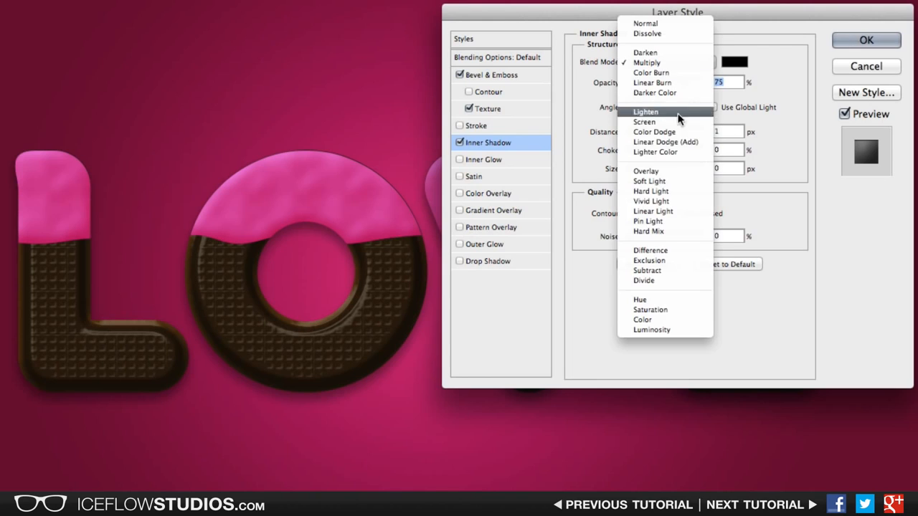
pyautogui.click(689, 177)
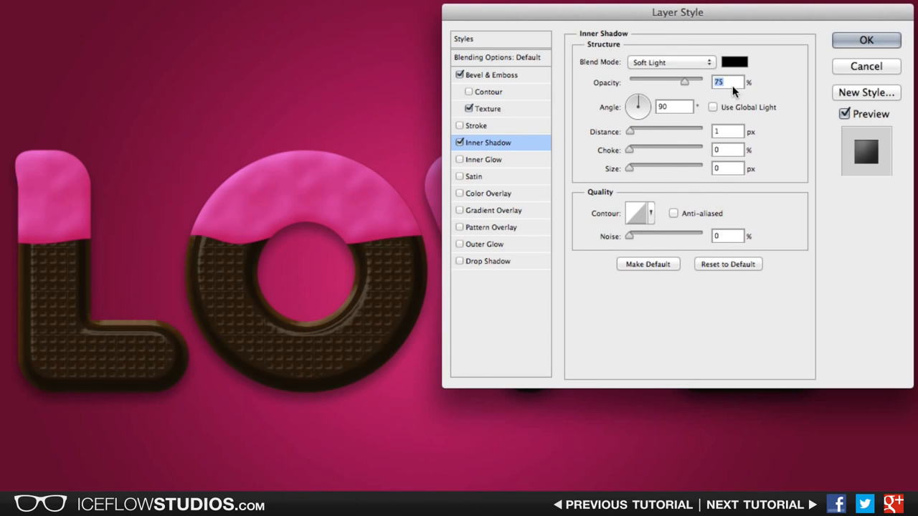
pyautogui.write('40')
pyautogui.doubleClick(682, 106)
pyautogui.write('-90')
pyautogui.doubleClick(715, 132)
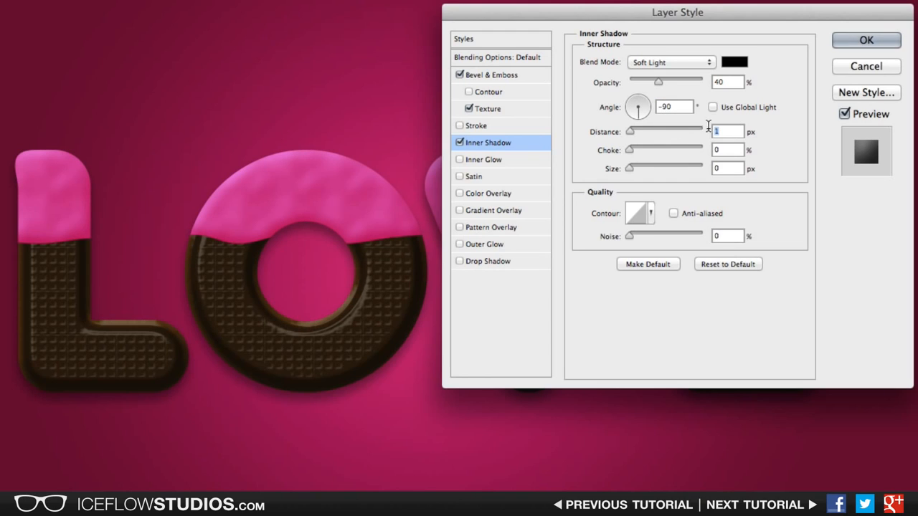
pyautogui.write('5')
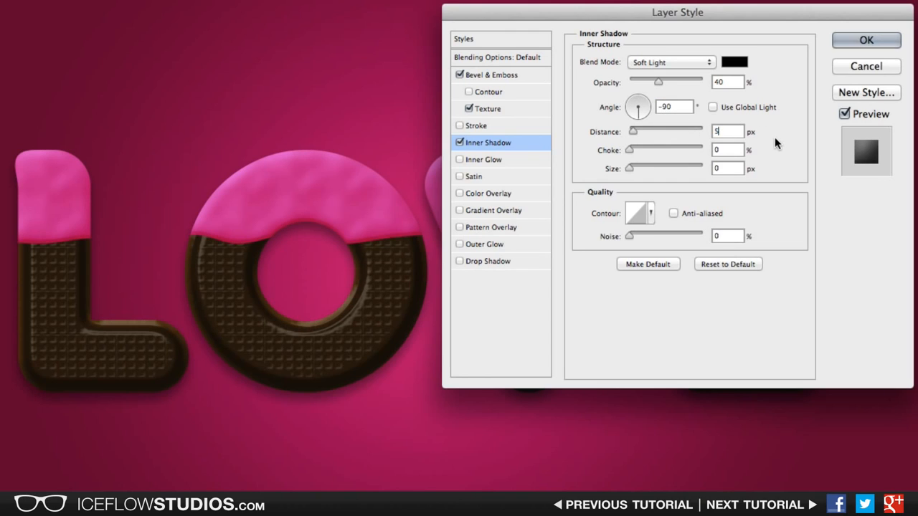
# Step: Set the inner shadow's choke to 20% and size to 8 px, then apply the layer style
pyautogui.doubleClick(730, 150)
pyautogui.write('20')
pyautogui.press('Tab')
pyautogui.write('8')
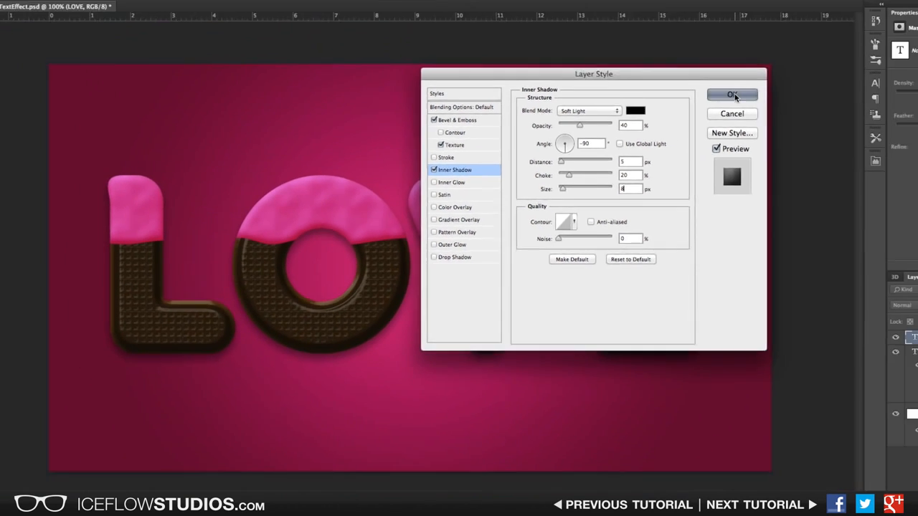
pyautogui.click(867, 43)
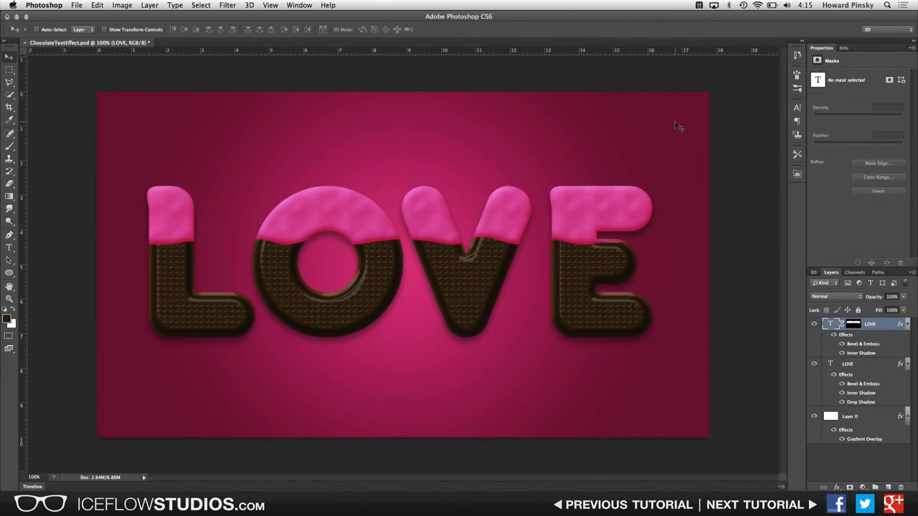